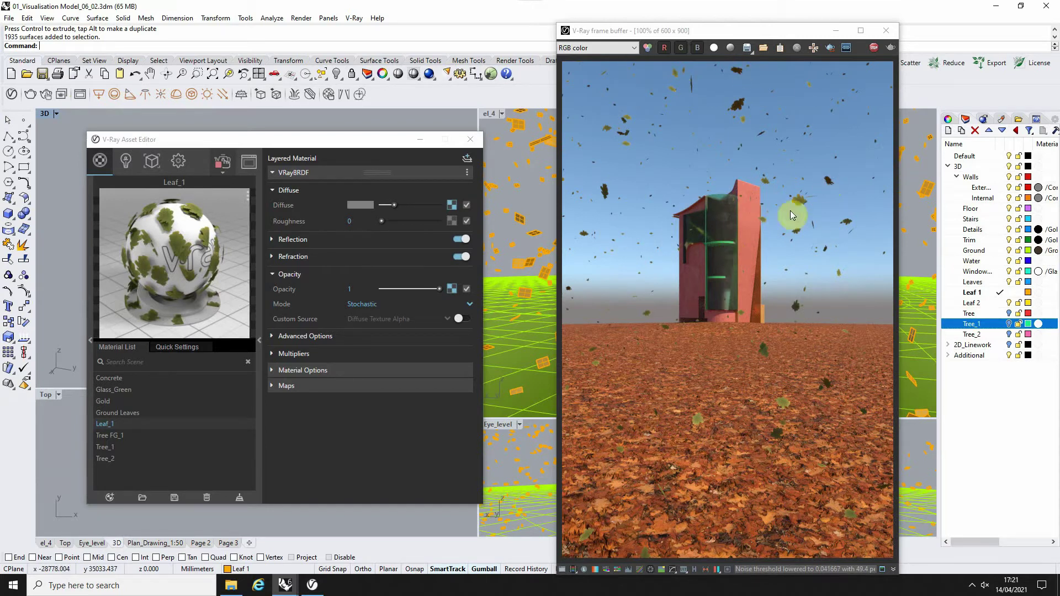
Turn on the Tree_1 layer
{"action": "left_click", "coordinate": [1009, 324]}
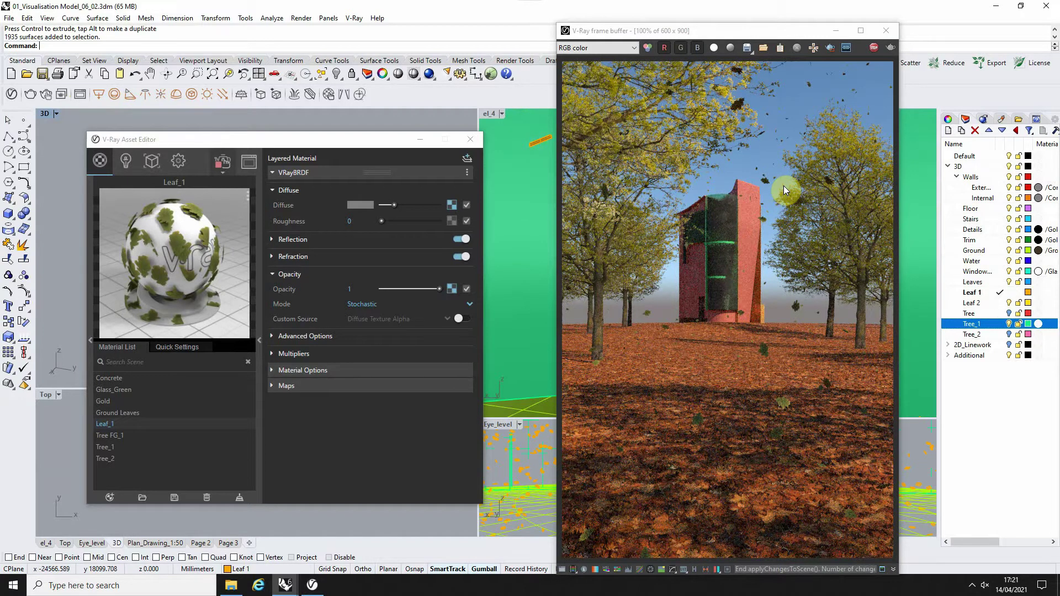
Switch to File Explorer and examine the diffuse and opacity images in the Leaf folder
{"action": "left_click", "coordinate": [231, 585]}
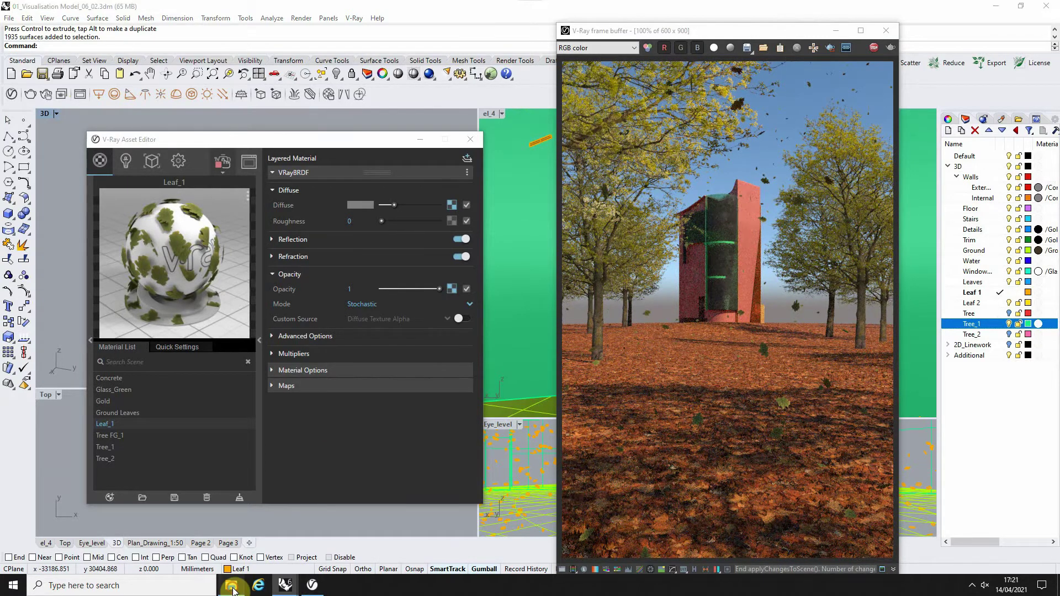
{"action": "left_click", "coordinate": [281, 255]}
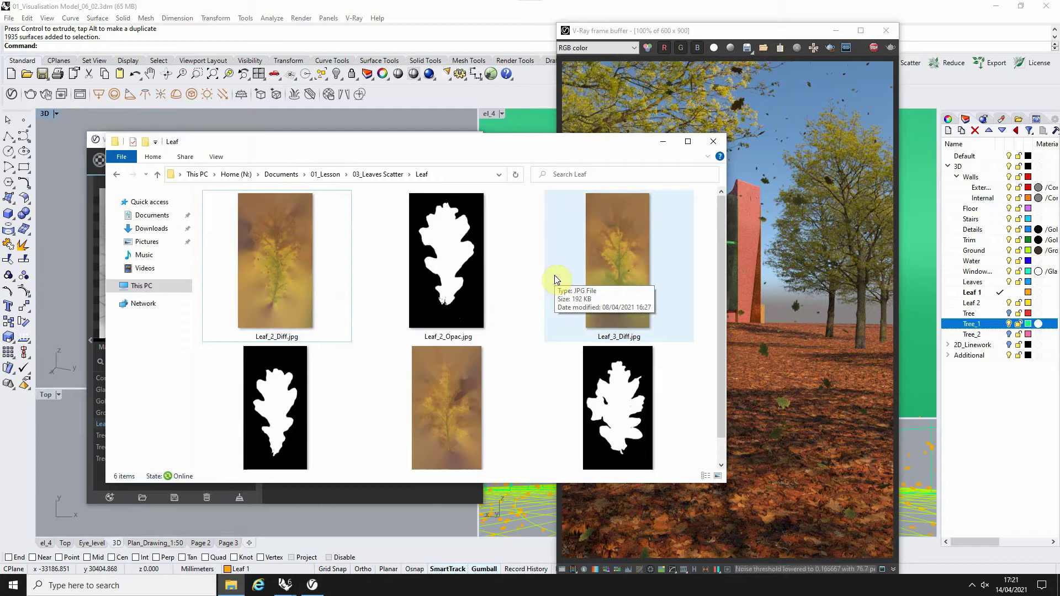
Delete all the selected scattered leaf surfaces from the model and minimise the folder and render windows
{"action": "key", "text": "Delete"}
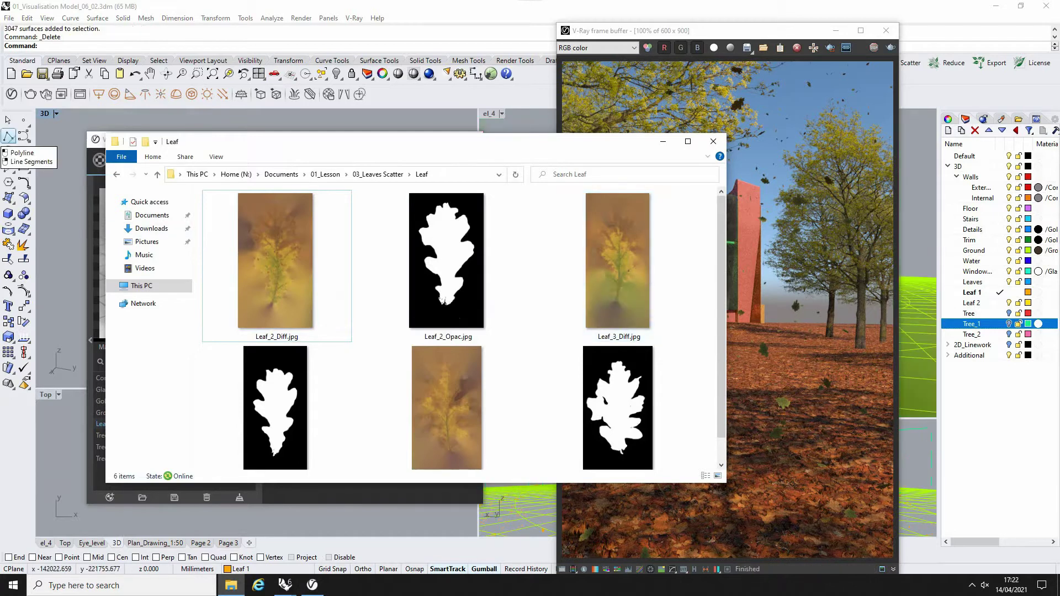
{"action": "left_click", "coordinate": [662, 141]}
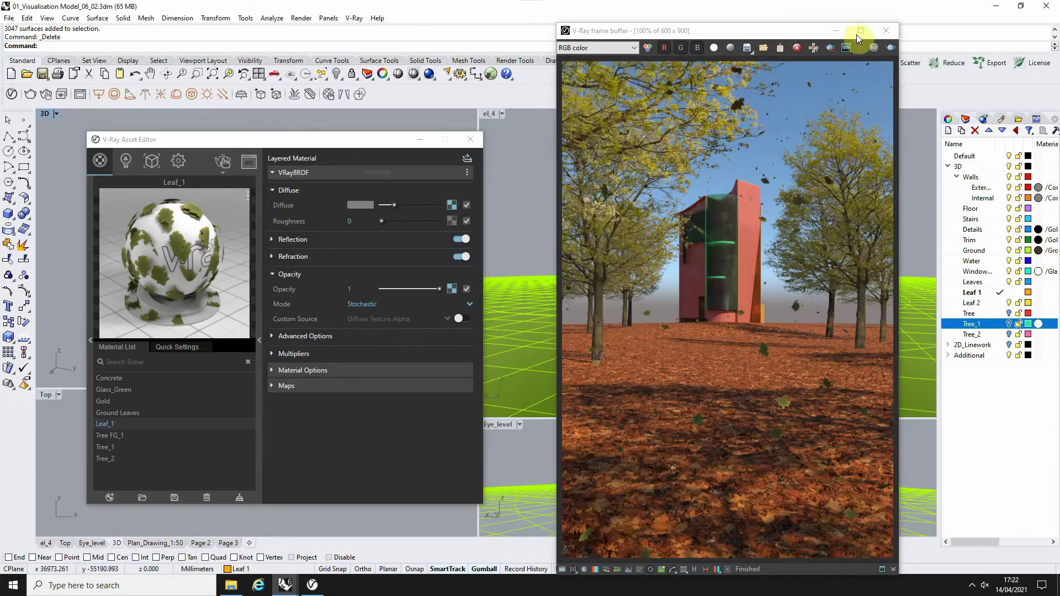
{"action": "left_click", "coordinate": [837, 31]}
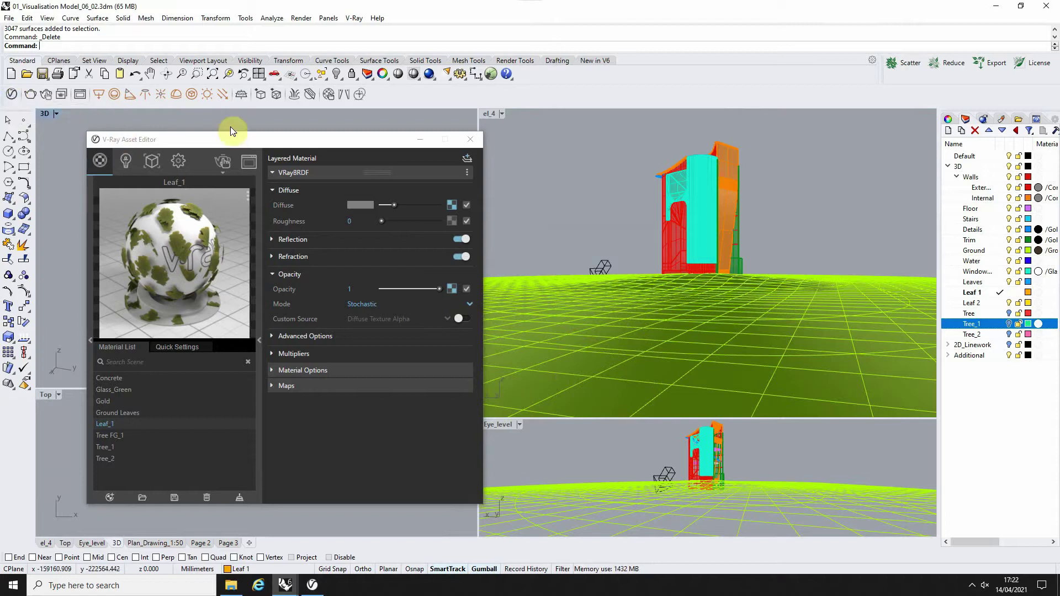
Create a new Generic V-Ray material and name it Leaf 2
{"action": "left_click", "coordinate": [260, 334]}
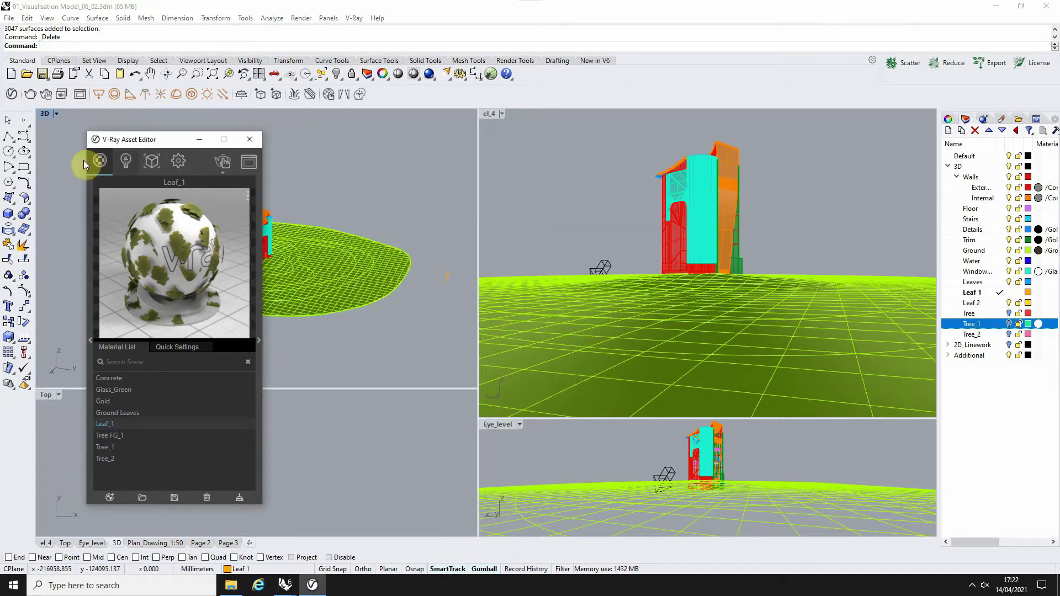
{"action": "left_click", "coordinate": [114, 499]}
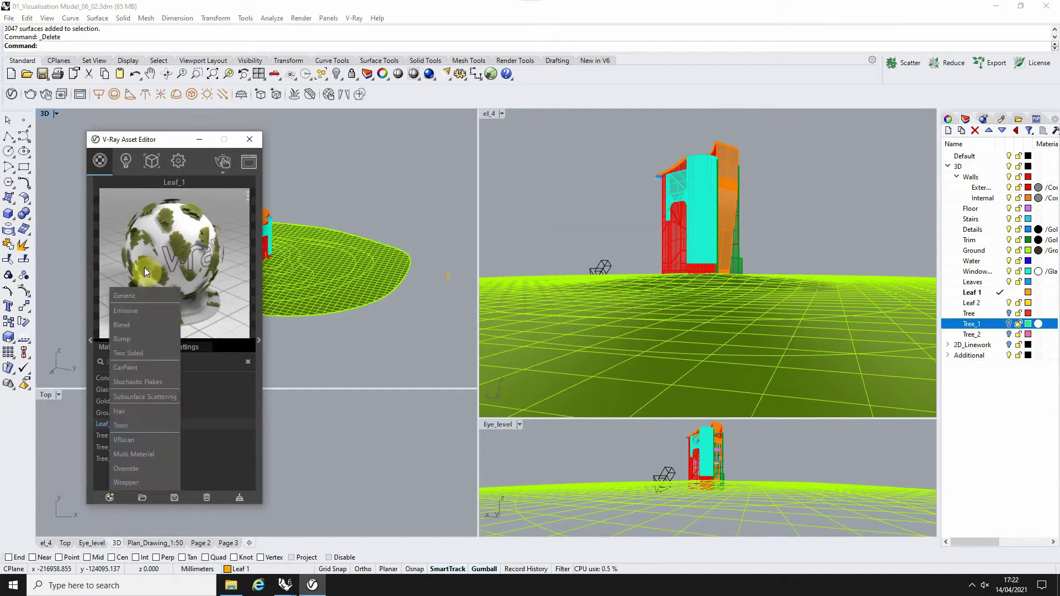
{"action": "left_click", "coordinate": [131, 295]}
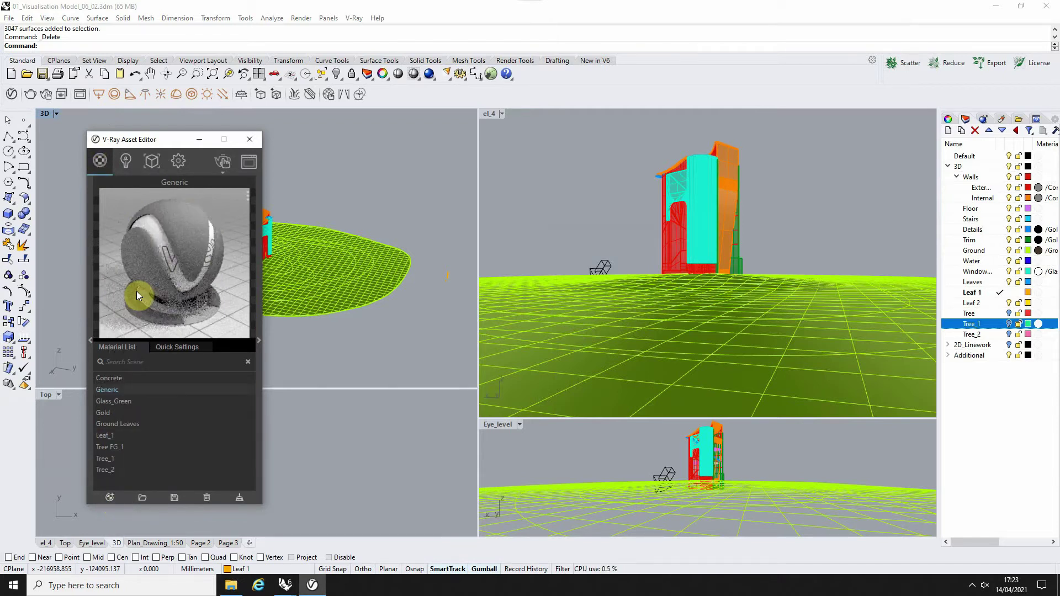
{"action": "double_click", "coordinate": [106, 390]}
{"action": "type", "text": "Leaf 2"}
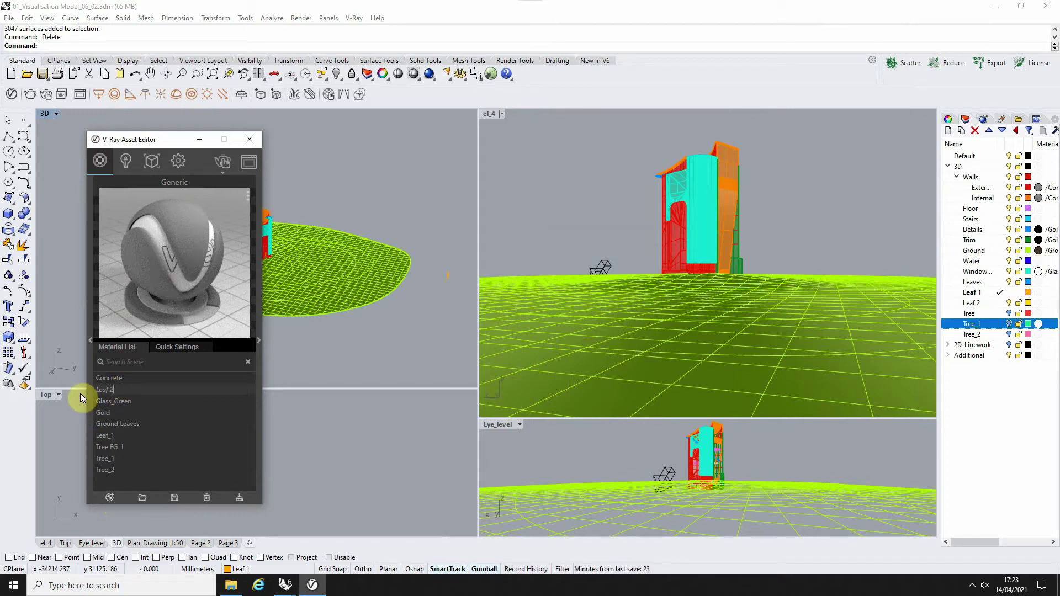
Assign Leaf_2_Diff.jpg from the 03_Leaves Scatter\Leaf folder as the diffuse bitmap of the Leaf 2 material
{"action": "left_click", "coordinate": [257, 338]}
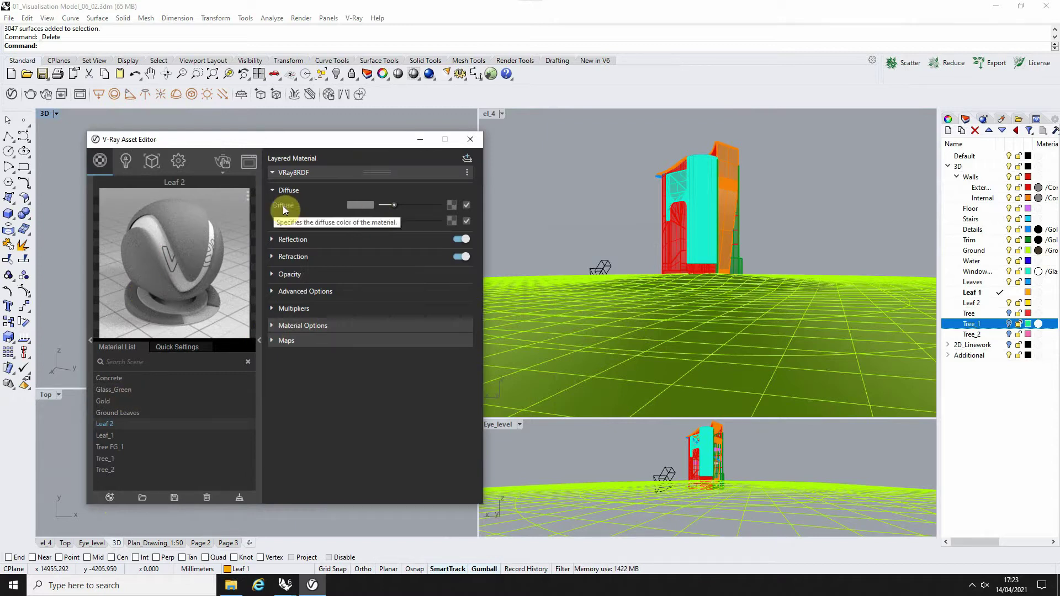
{"action": "left_click", "coordinate": [453, 205]}
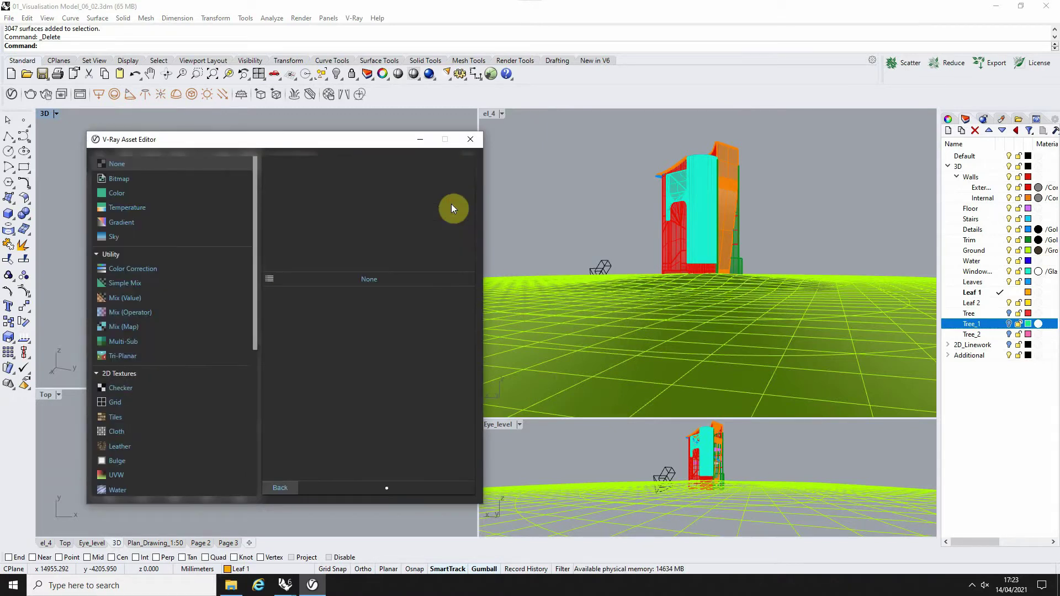
{"action": "left_click", "coordinate": [127, 180]}
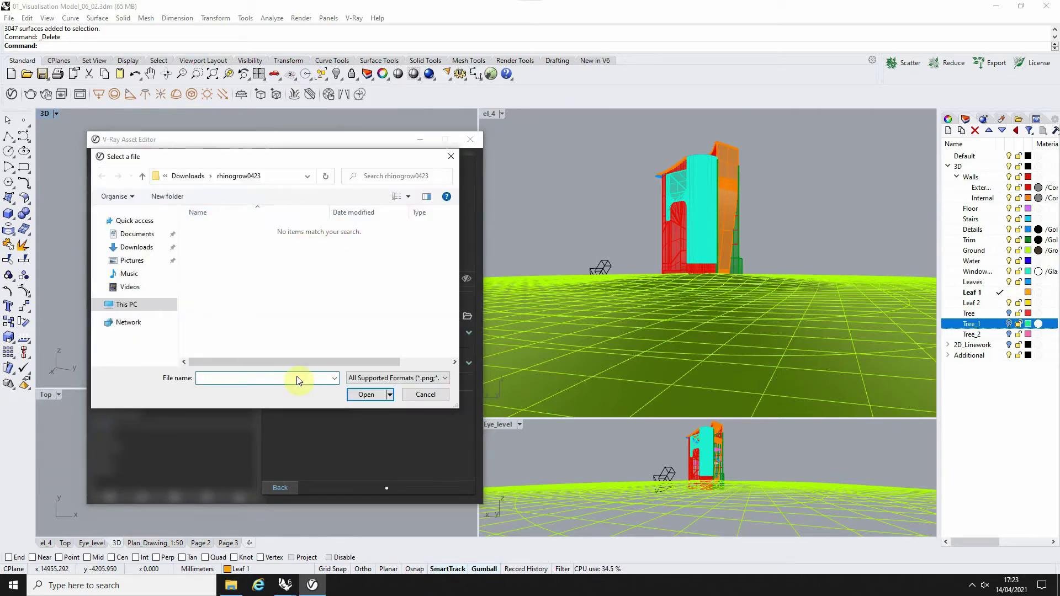
{"action": "type", "text": "N:\\Documents\\01_Lesson\\03_Leaves Scatter\\Leaf"}
{"action": "left_click", "coordinate": [369, 396]}
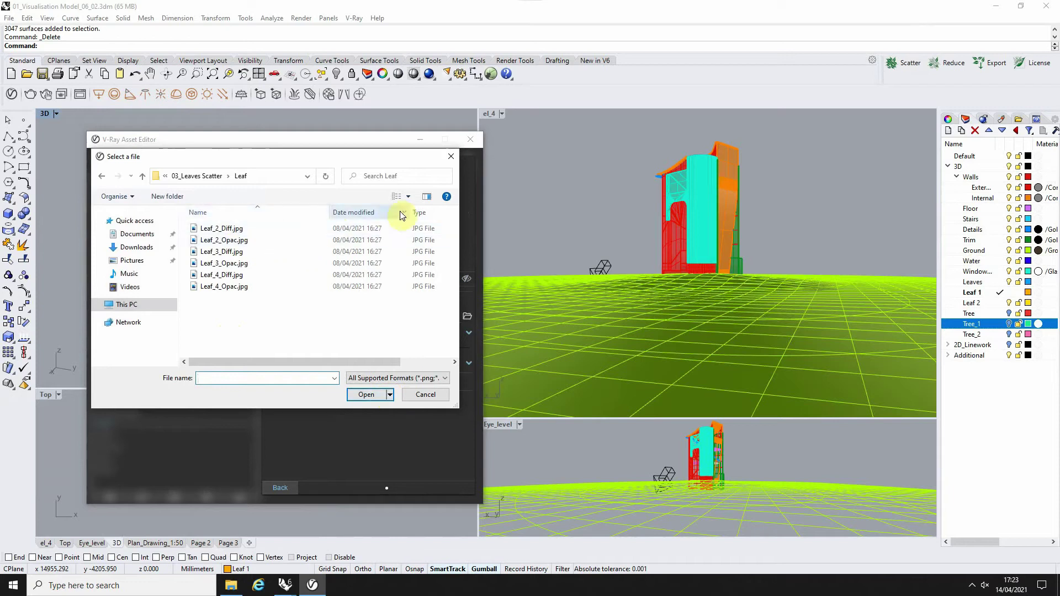
{"action": "left_click", "coordinate": [409, 196]}
{"action": "left_click", "coordinate": [446, 100]}
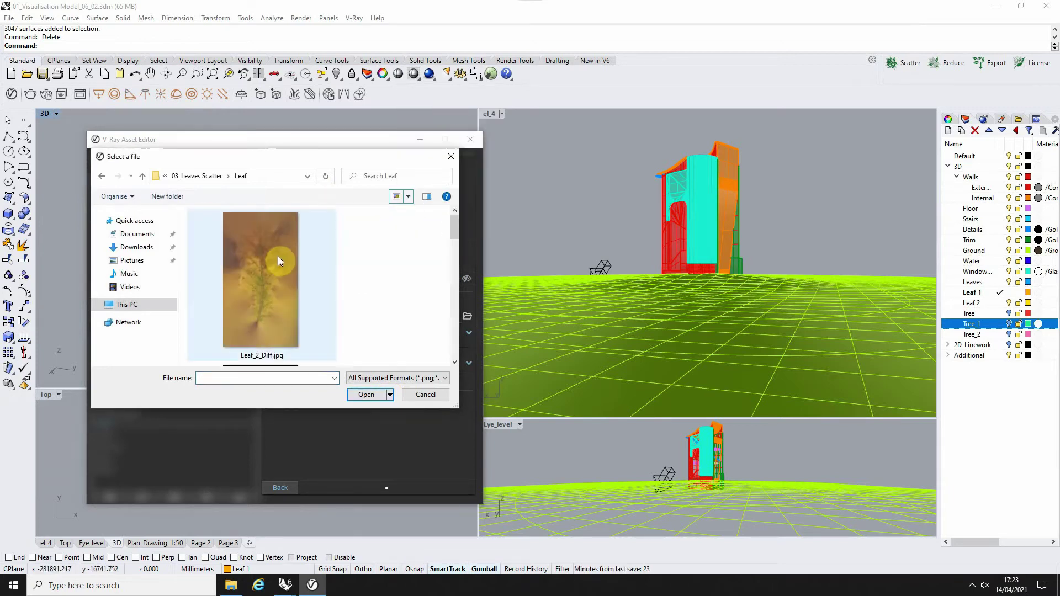
{"action": "left_click", "coordinate": [271, 273]}
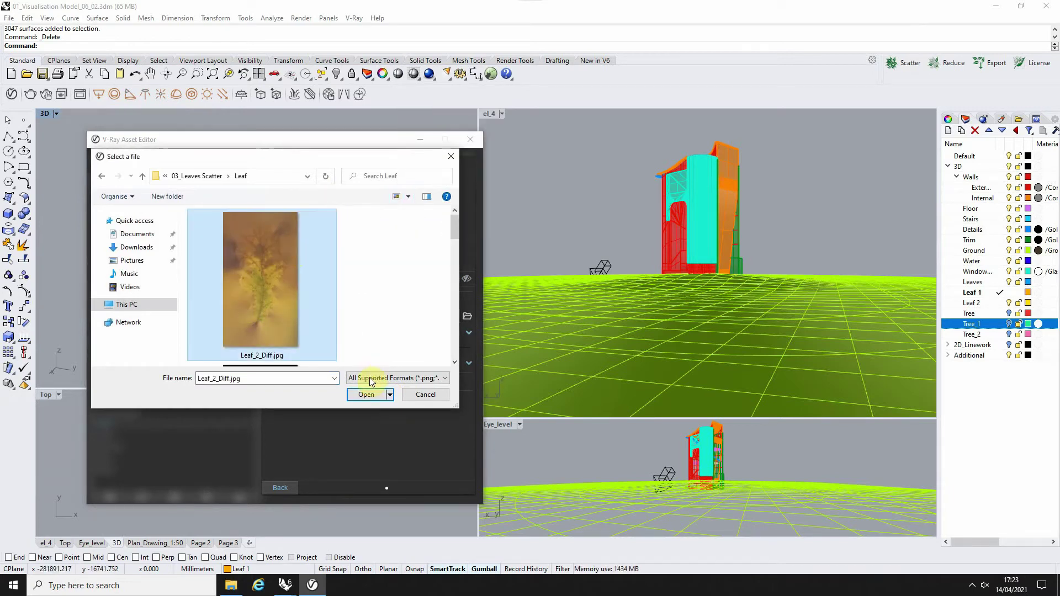
{"action": "left_click", "coordinate": [368, 396]}
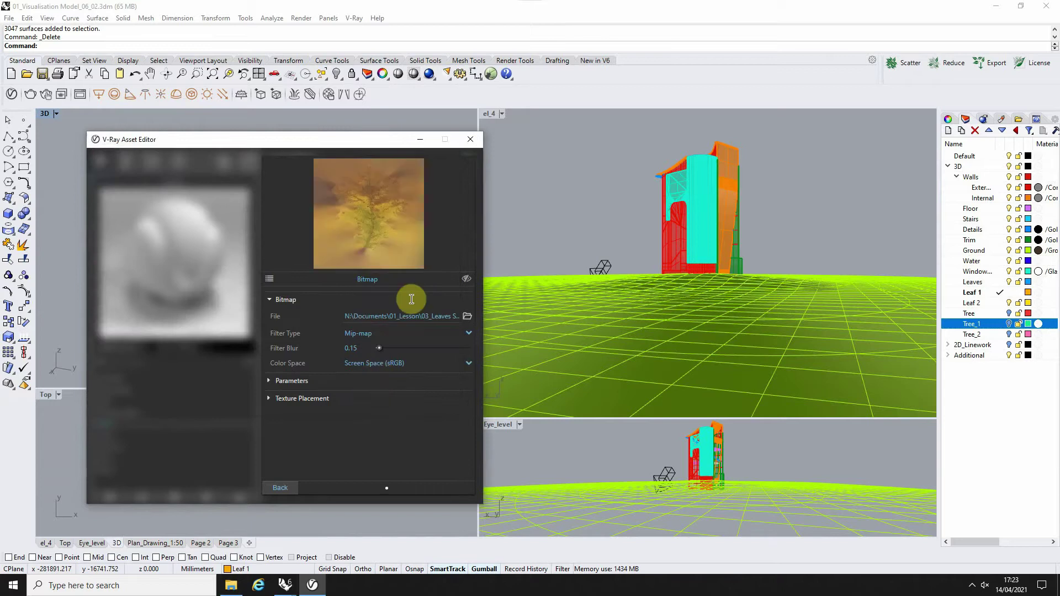
{"action": "left_click", "coordinate": [280, 488]}
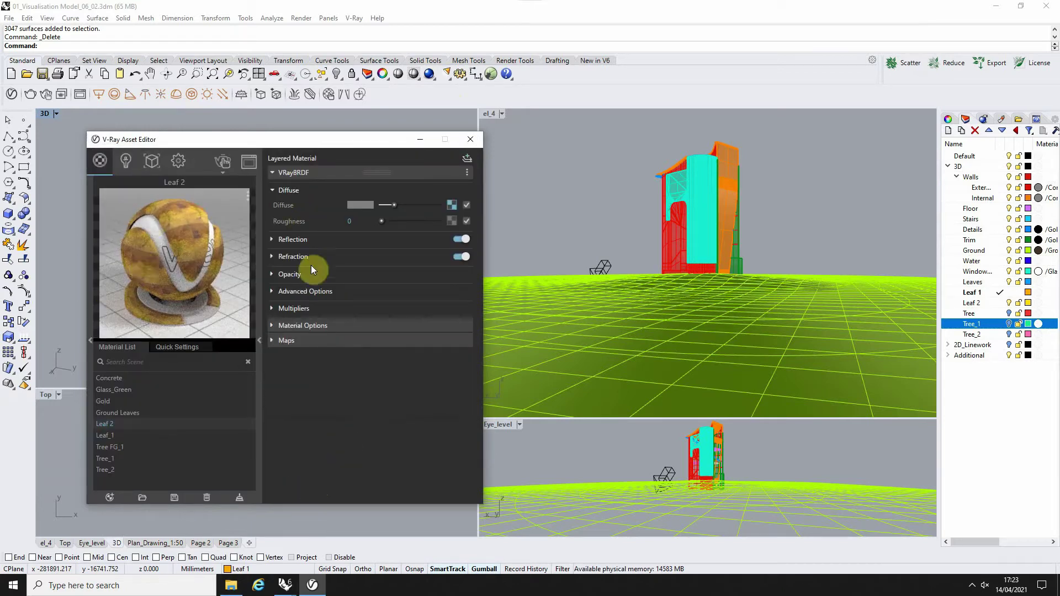
Assign Leaf_2_Opac.jpg as the opacity bitmap of the Leaf 2 material
{"action": "left_click", "coordinate": [290, 274]}
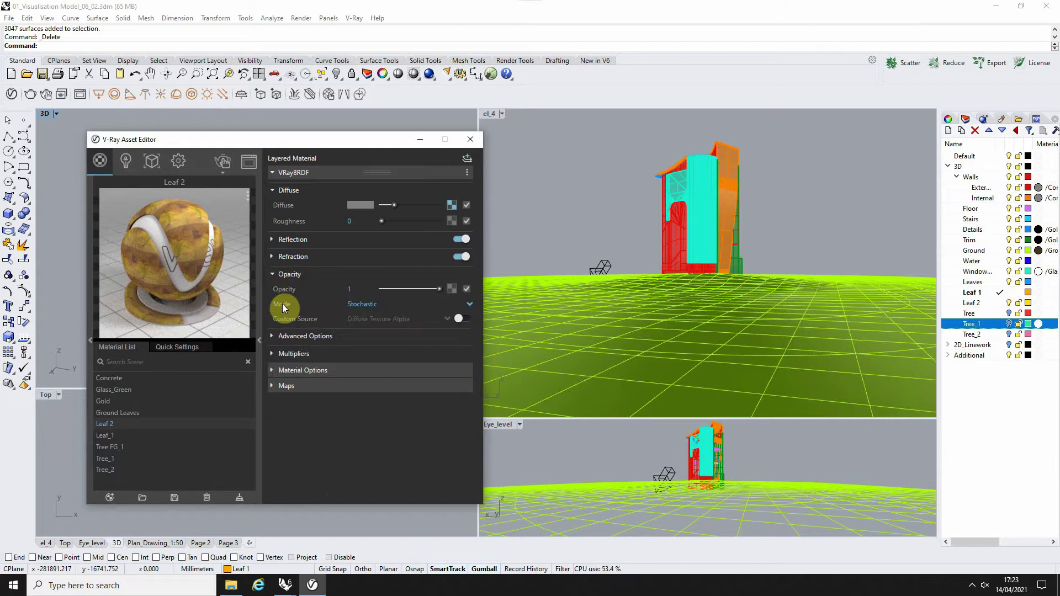
{"action": "left_click", "coordinate": [452, 288]}
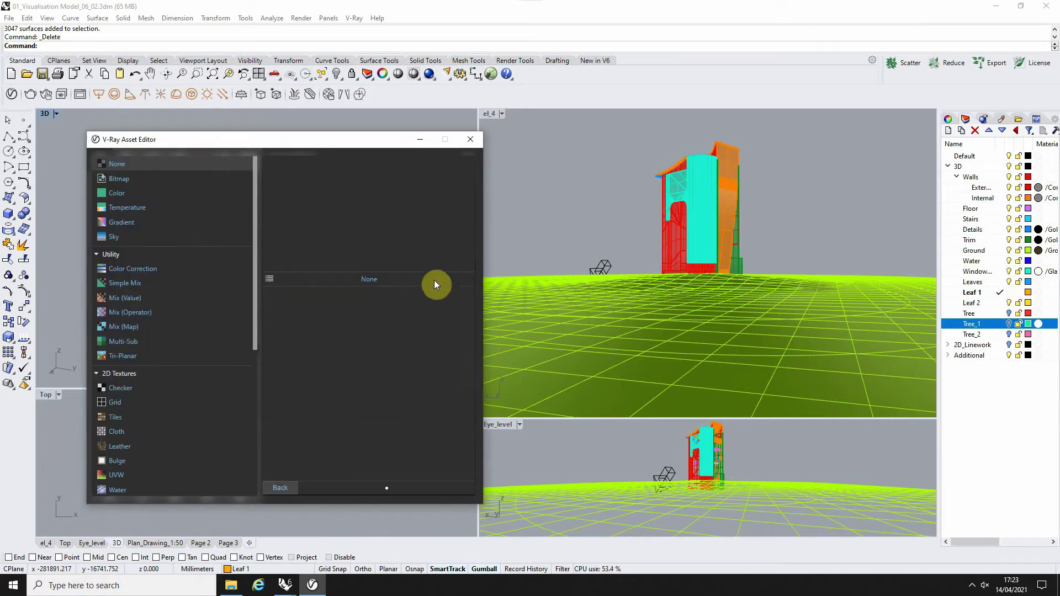
{"action": "left_click", "coordinate": [132, 180]}
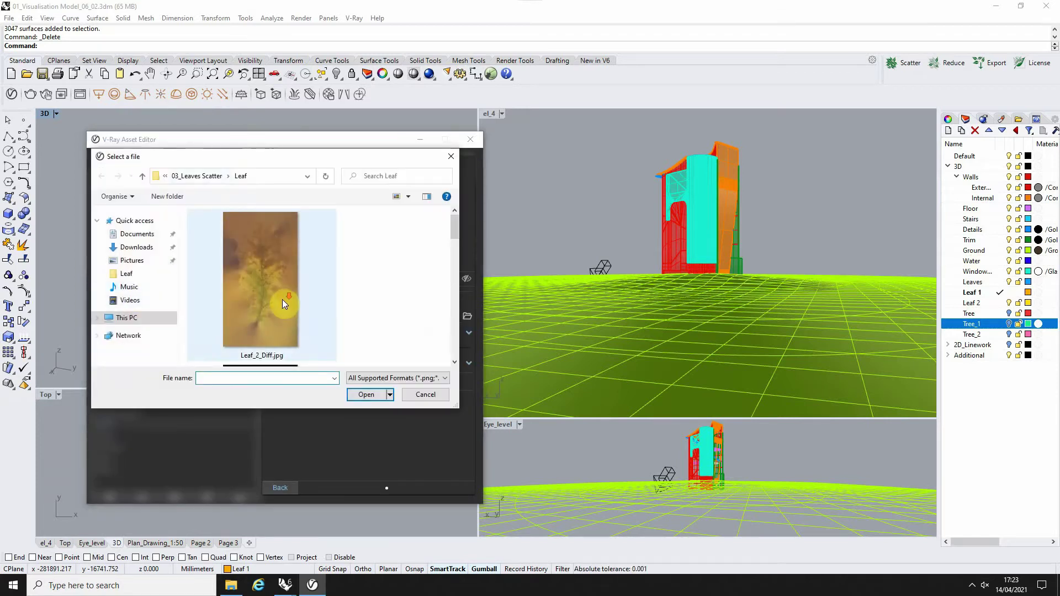
{"action": "left_click", "coordinate": [263, 287]}
{"action": "left_click", "coordinate": [299, 278]}
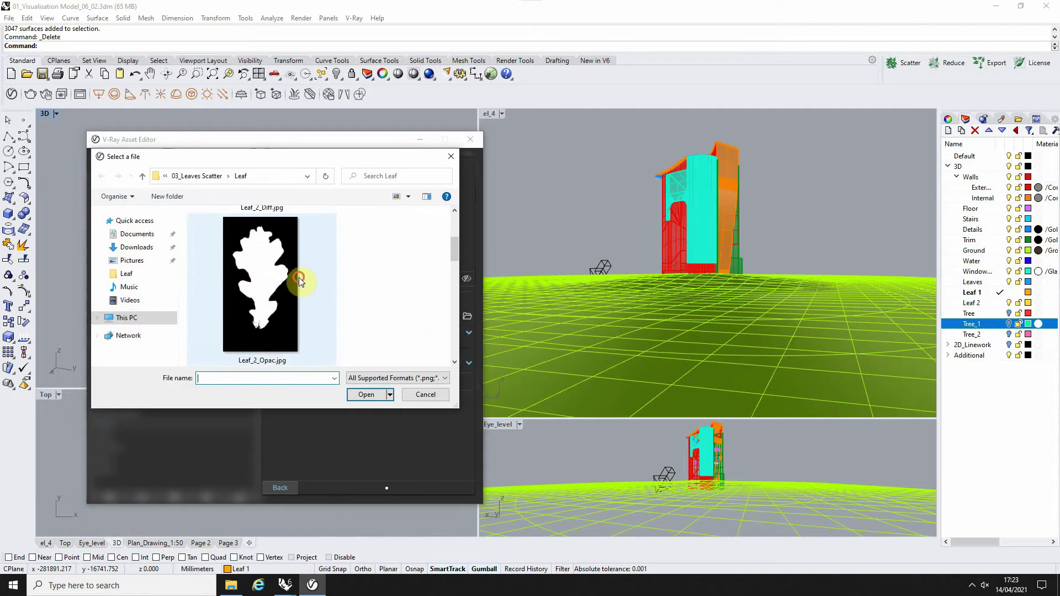
{"action": "left_click", "coordinate": [367, 391]}
{"action": "left_click", "coordinate": [295, 486]}
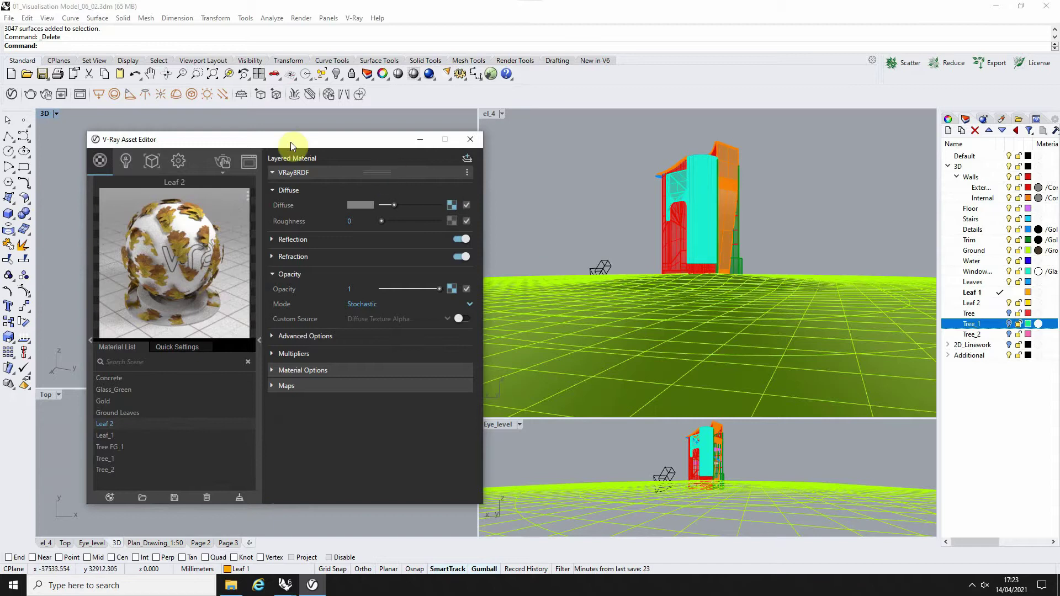
Move the asset editor clear of the 3D view and delete the wide orange surface in front of the terrain
{"action": "left_click_drag", "start_coordinate": [291, 142], "coordinate": [695, 139]}
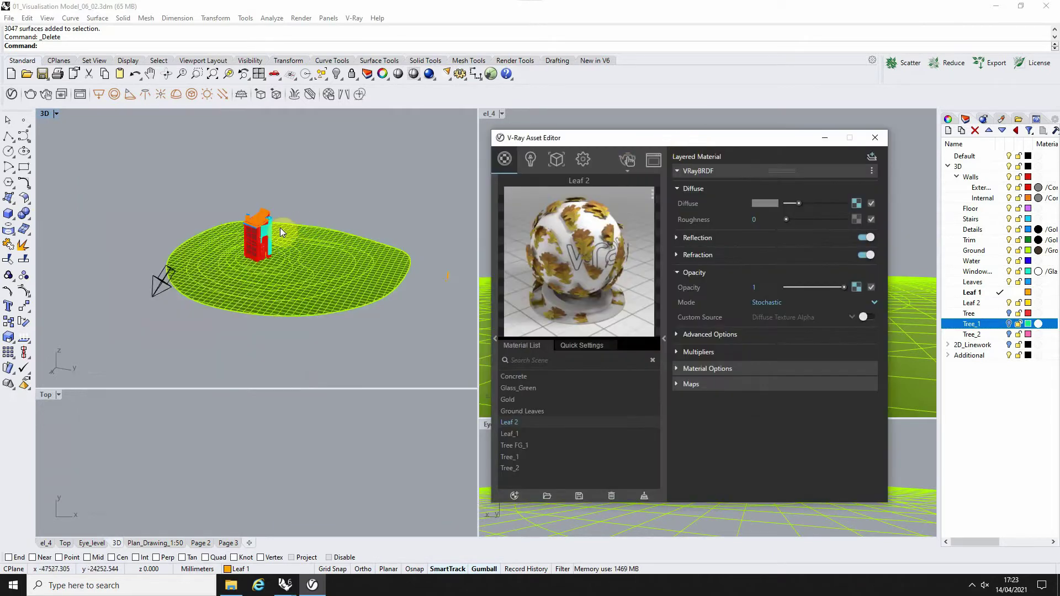
{"action": "right_click_drag", "start_coordinate": [326, 269], "coordinate": [273, 301]}
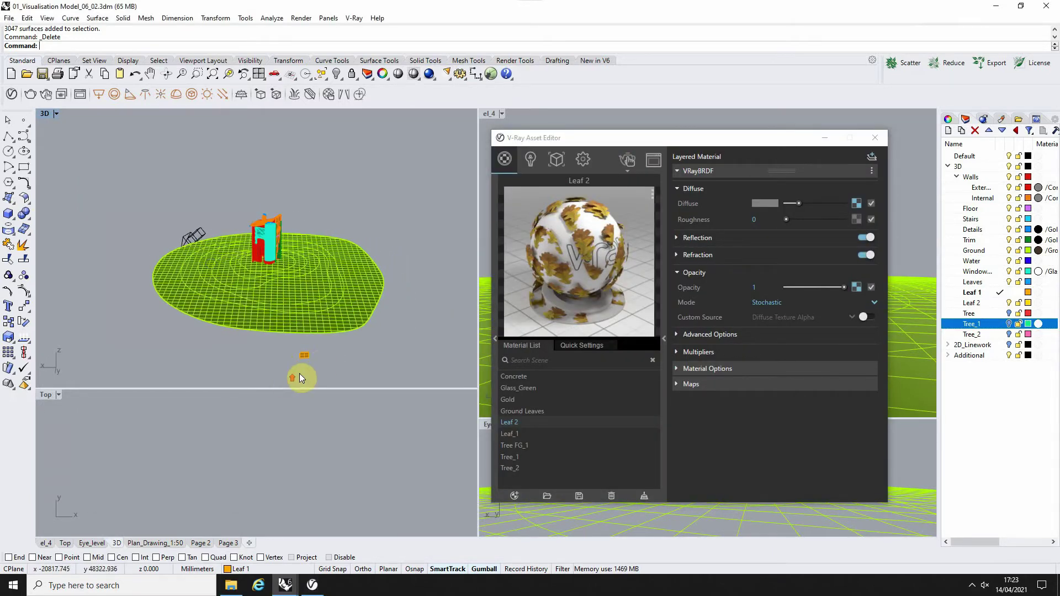
{"action": "scroll", "coordinate": [310, 348], "scroll_direction": "up", "scroll_amount": 5}
{"action": "left_click", "coordinate": [323, 342]}
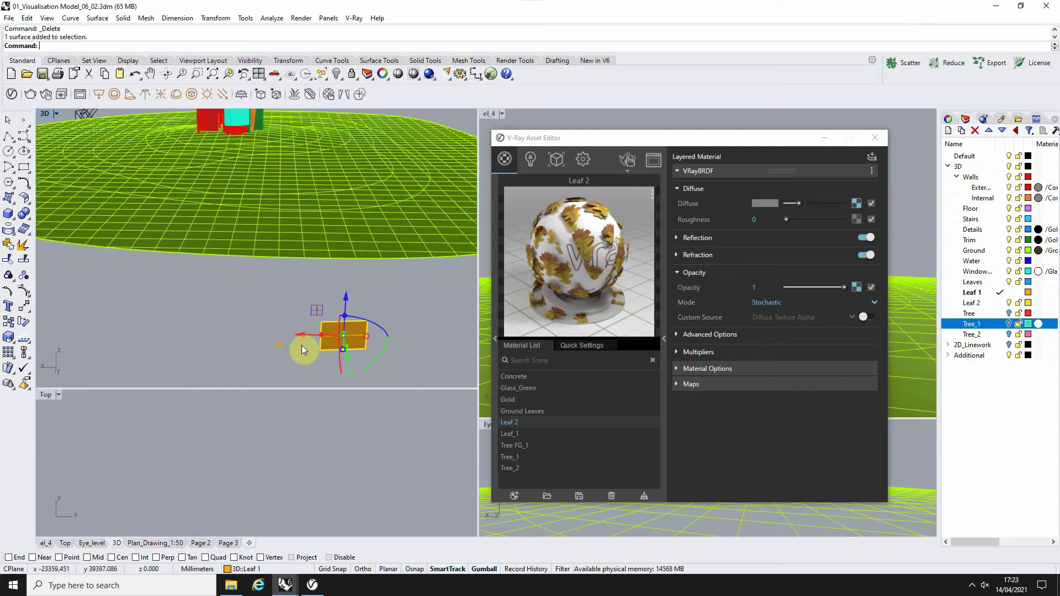
{"action": "key", "text": "Delete"}
Draw a vertical plane beside the remaining leaf plane, at a similar size
{"action": "scroll", "coordinate": [264, 348], "scroll_direction": "up", "scroll_amount": 3}
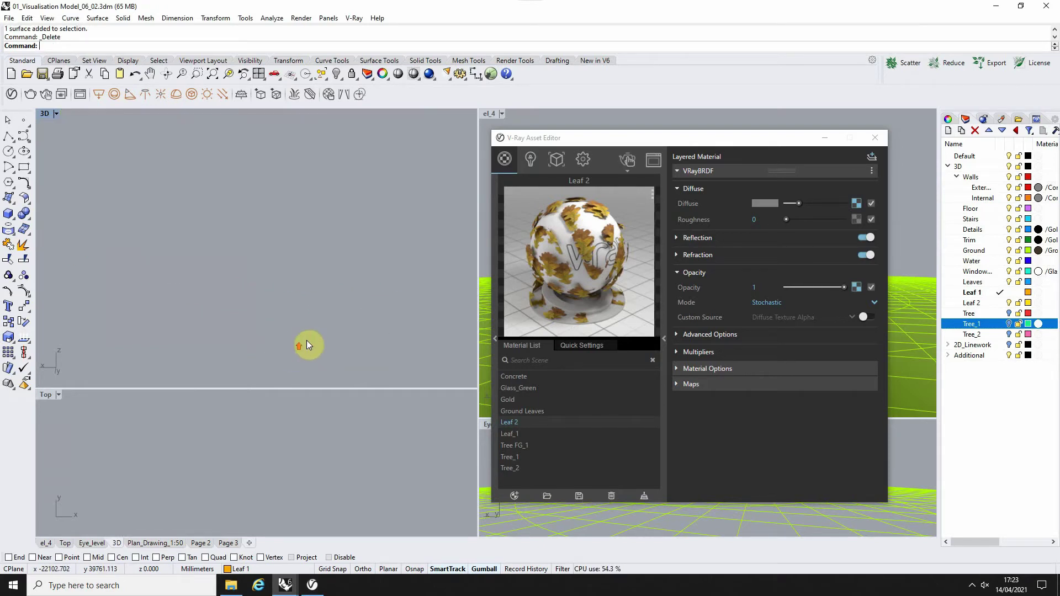
{"action": "left_click", "coordinate": [236, 319]}
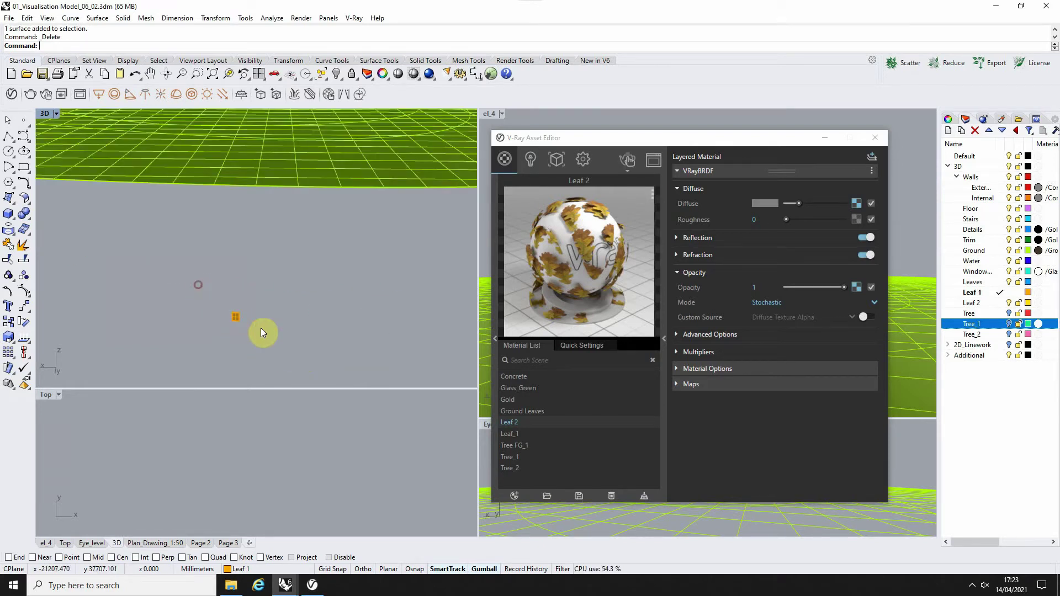
{"action": "left_click", "coordinate": [228, 73]}
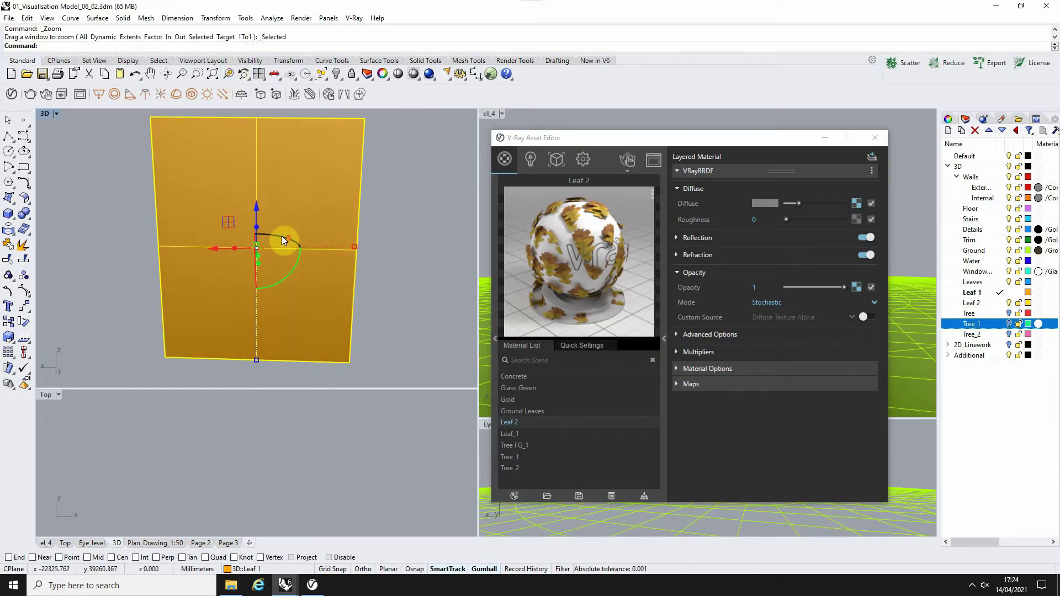
{"action": "scroll", "coordinate": [282, 236], "scroll_direction": "down", "scroll_amount": 2}
{"action": "left_click", "coordinate": [136, 250]}
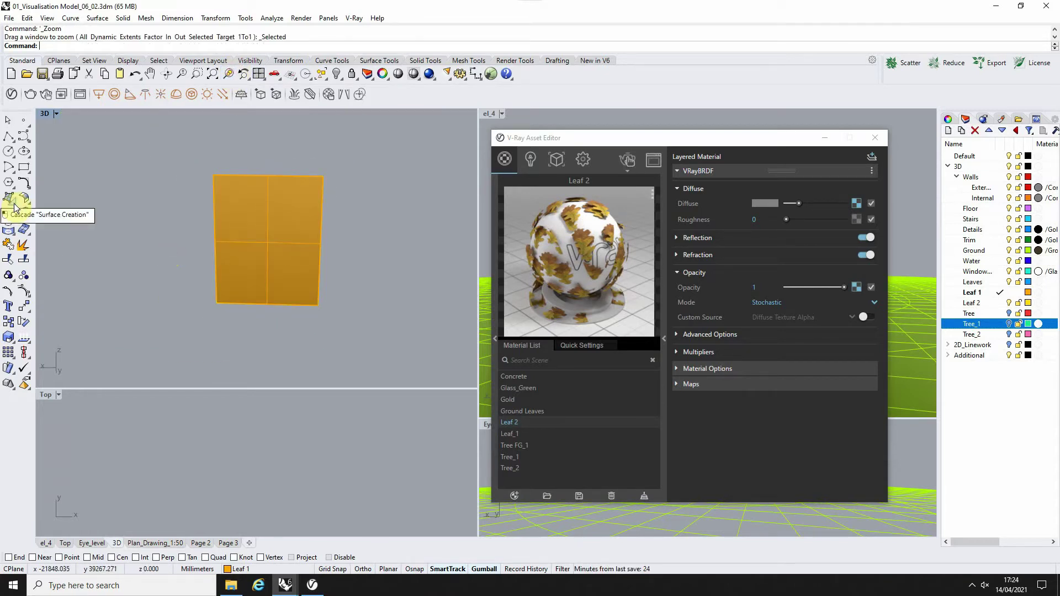
{"action": "left_click", "coordinate": [15, 209]}
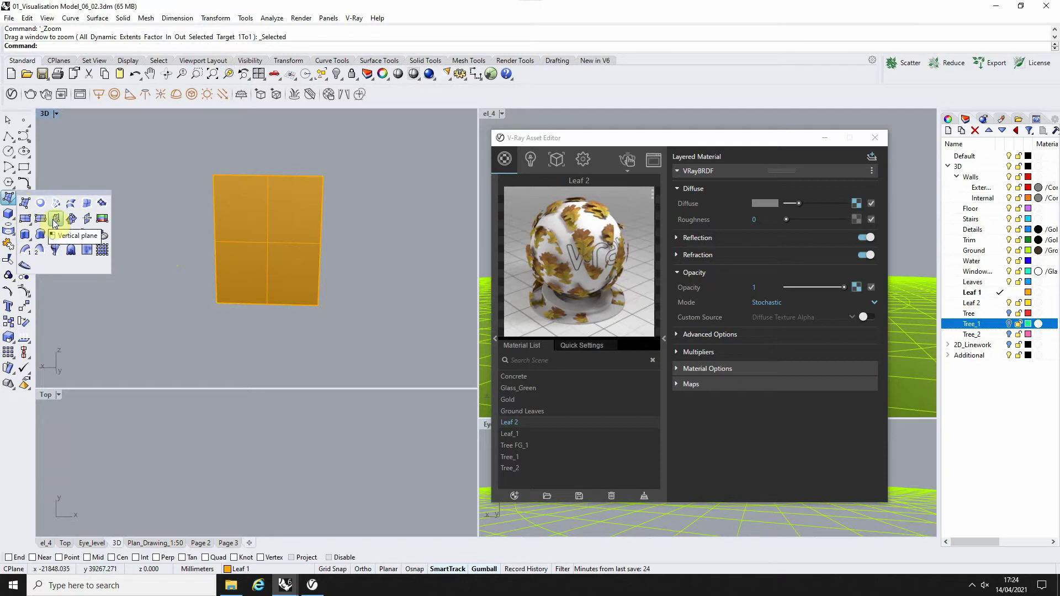
{"action": "left_click", "coordinate": [53, 220]}
{"action": "left_click", "coordinate": [168, 299]}
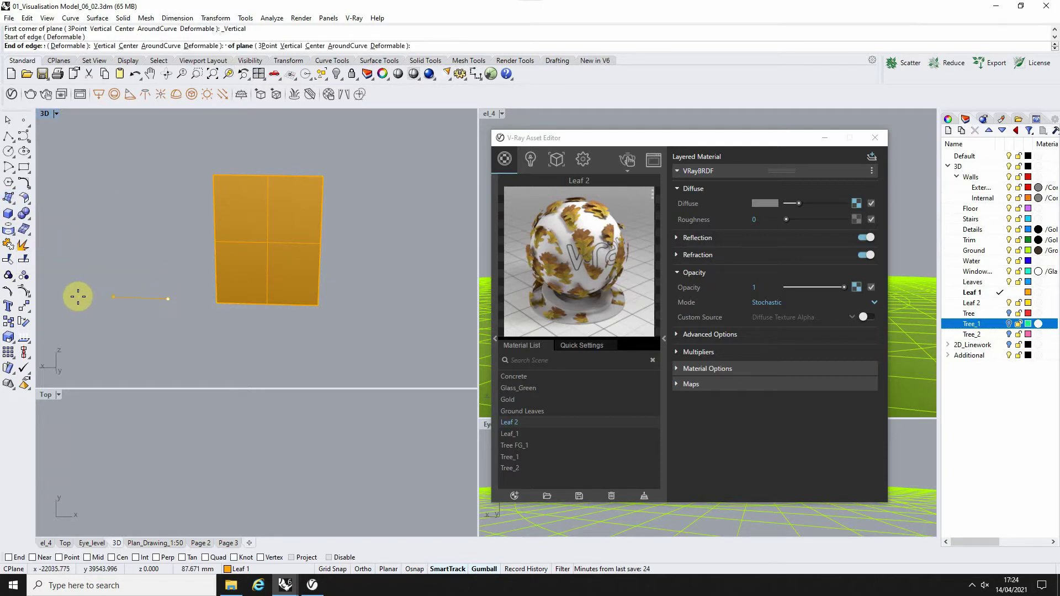
{"action": "left_click", "coordinate": [72, 297]}
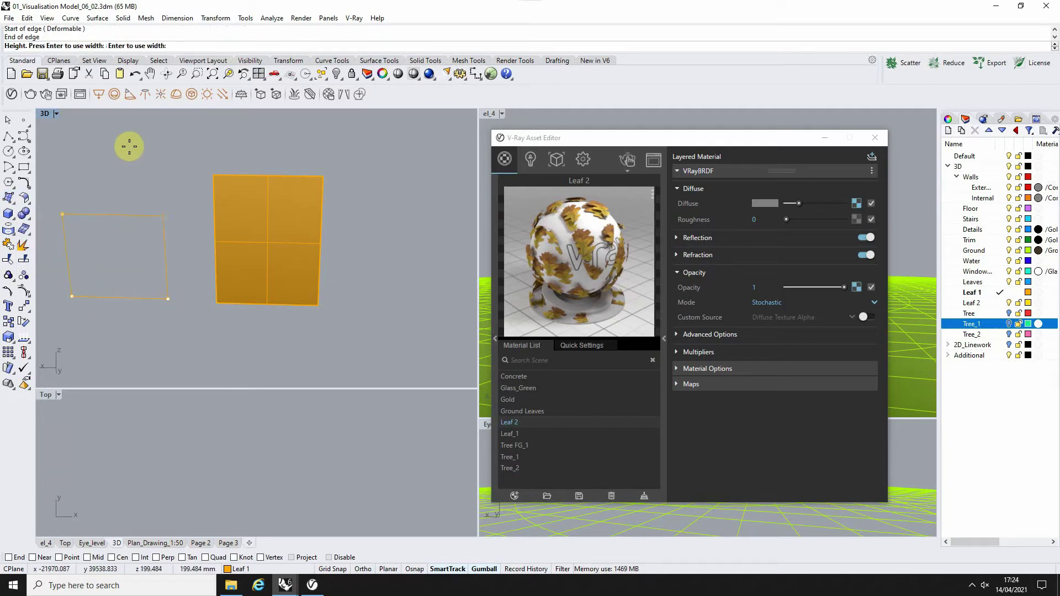
{"action": "left_click", "coordinate": [152, 169]}
Finish the new vertical plane and apply the Leaf 2 material to it, leaving nothing selected
{"action": "scroll", "coordinate": [360, 200], "scroll_direction": "down", "scroll_amount": 1}
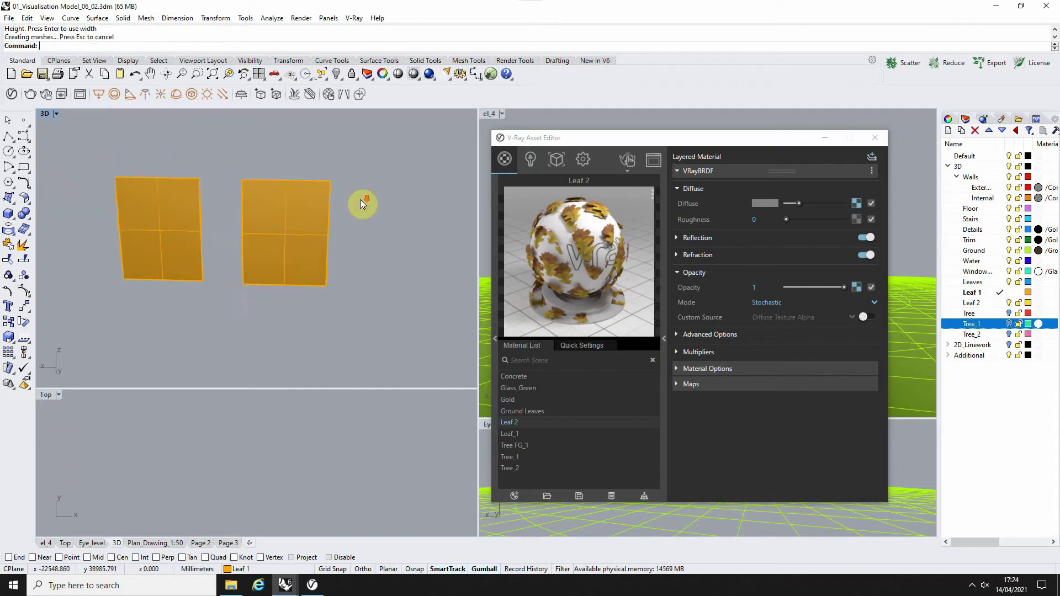
{"action": "left_click", "coordinate": [151, 218]}
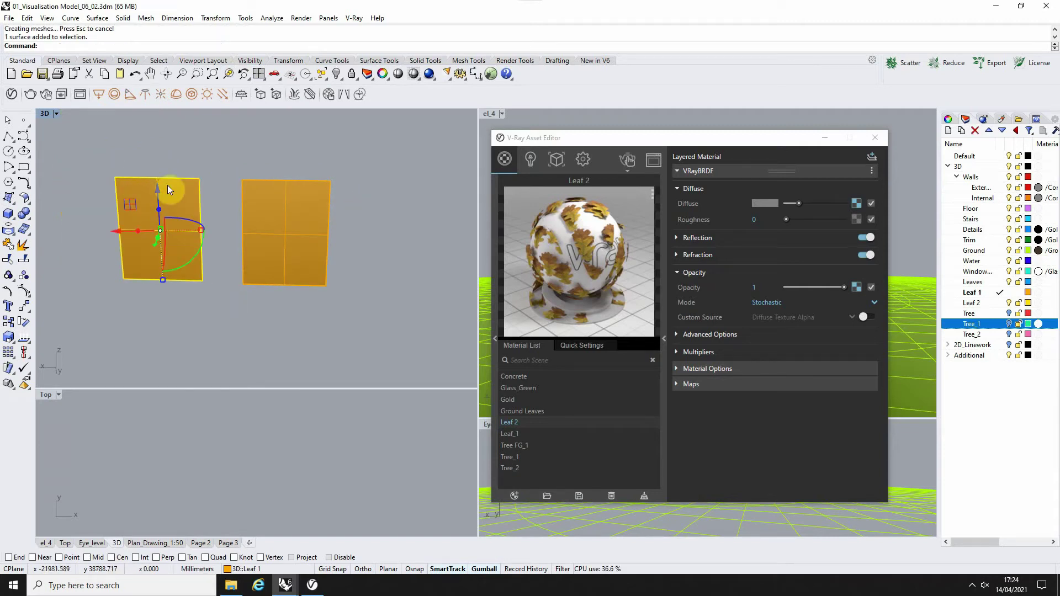
{"action": "right_click", "coordinate": [533, 423]}
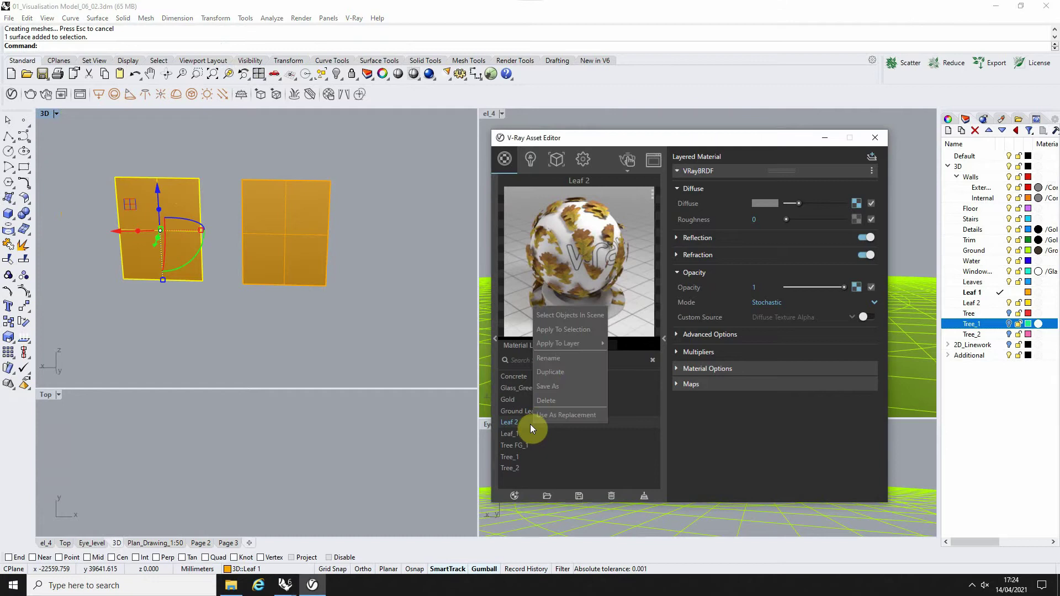
{"action": "left_click", "coordinate": [560, 330]}
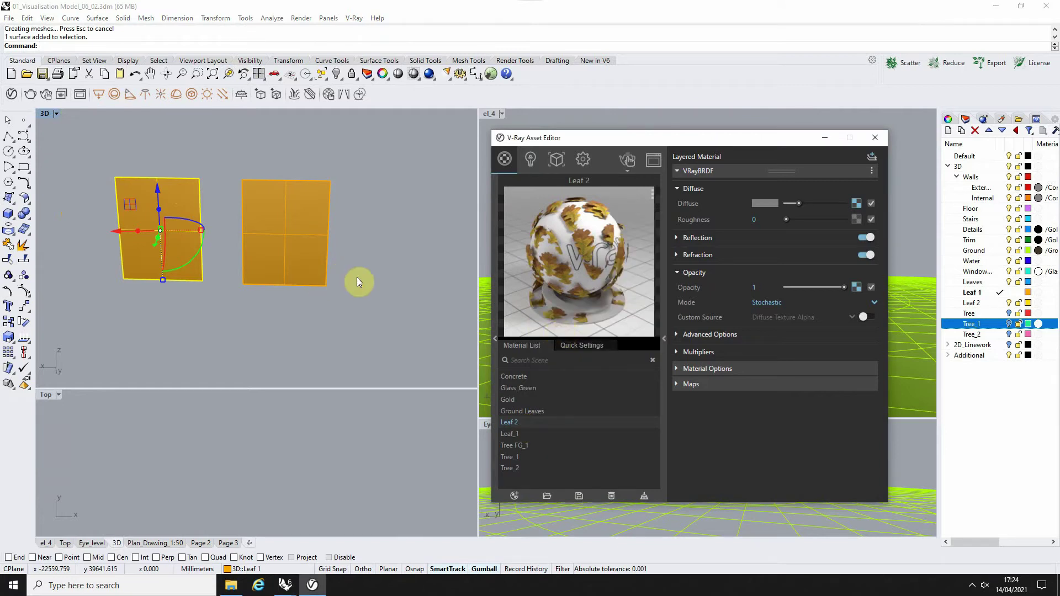
{"action": "left_click", "coordinate": [357, 277]}
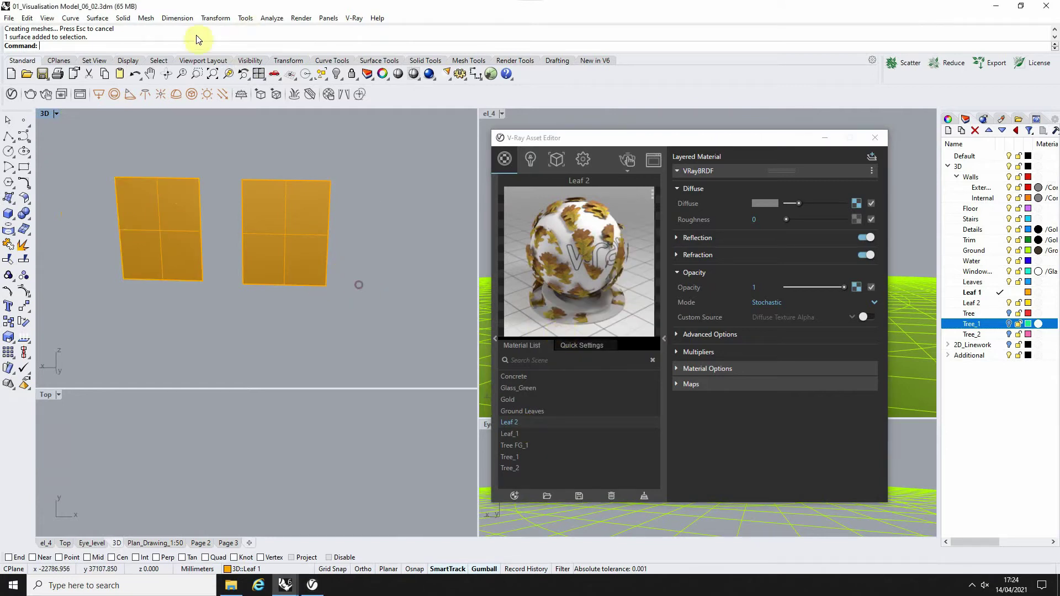
Render the 3D view interactively to examine both leaf planes from different angles, and stop the render and minimise the frame buffer
{"action": "left_click", "coordinate": [47, 97]}
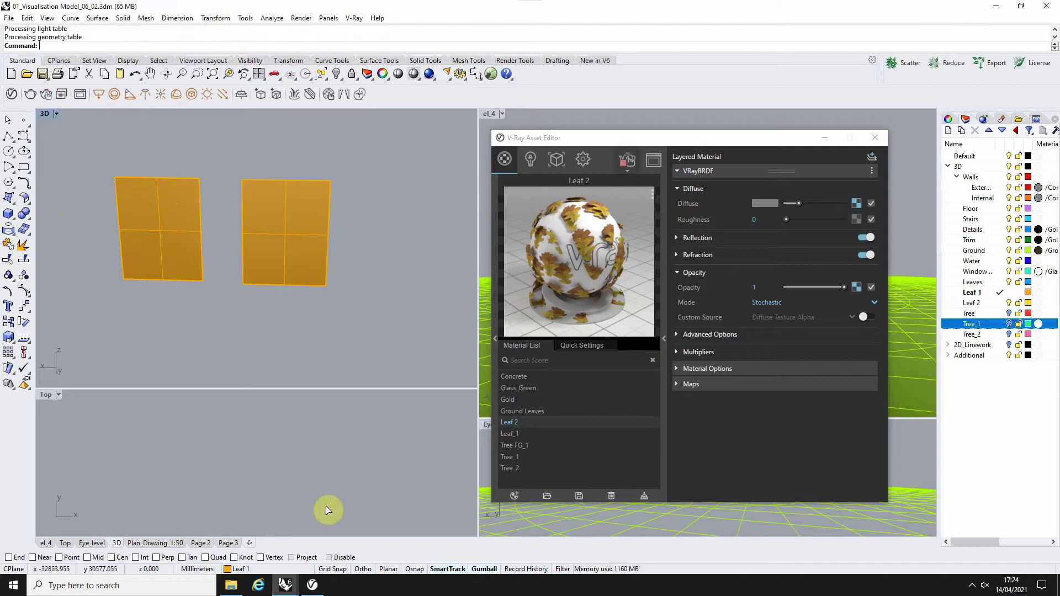
{"action": "mouse_move", "coordinate": [285, 586]}
{"action": "left_click", "coordinate": [353, 534]}
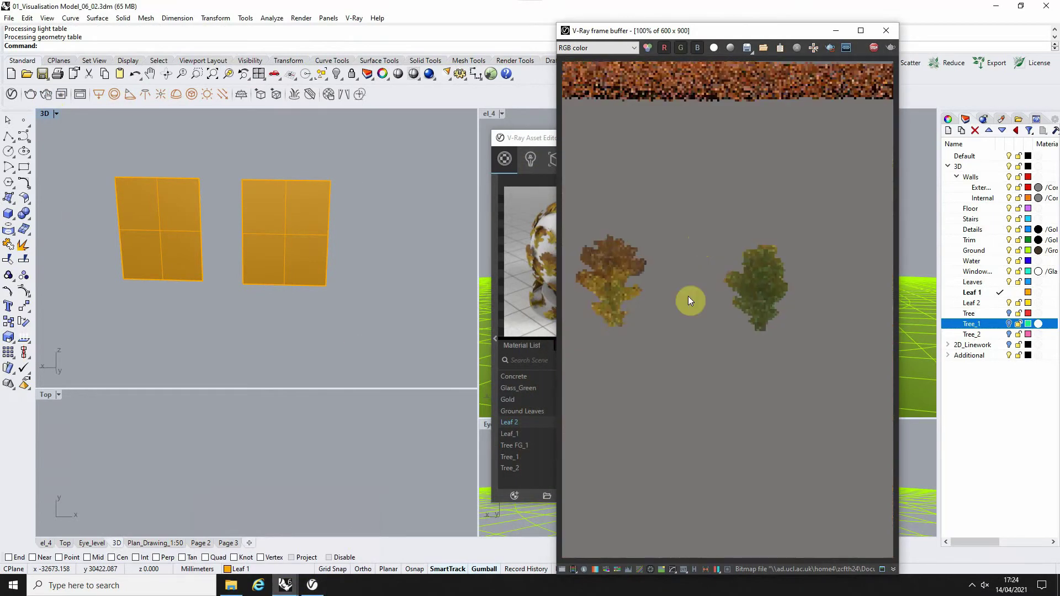
{"action": "mouse_move", "coordinate": [151, 277]}
{"action": "right_mouse_down"}
{"action": "mouse_move", "coordinate": [190, 260]}
{"action": "mouse_move", "coordinate": [303, 254]}
{"action": "mouse_move", "coordinate": [402, 268]}
{"action": "mouse_move", "coordinate": [68, 246]}
{"action": "mouse_move", "coordinate": [50, 267]}
{"action": "mouse_move", "coordinate": [98, 266]}
{"action": "mouse_move", "coordinate": [147, 284]}
{"action": "right_mouse_up"}
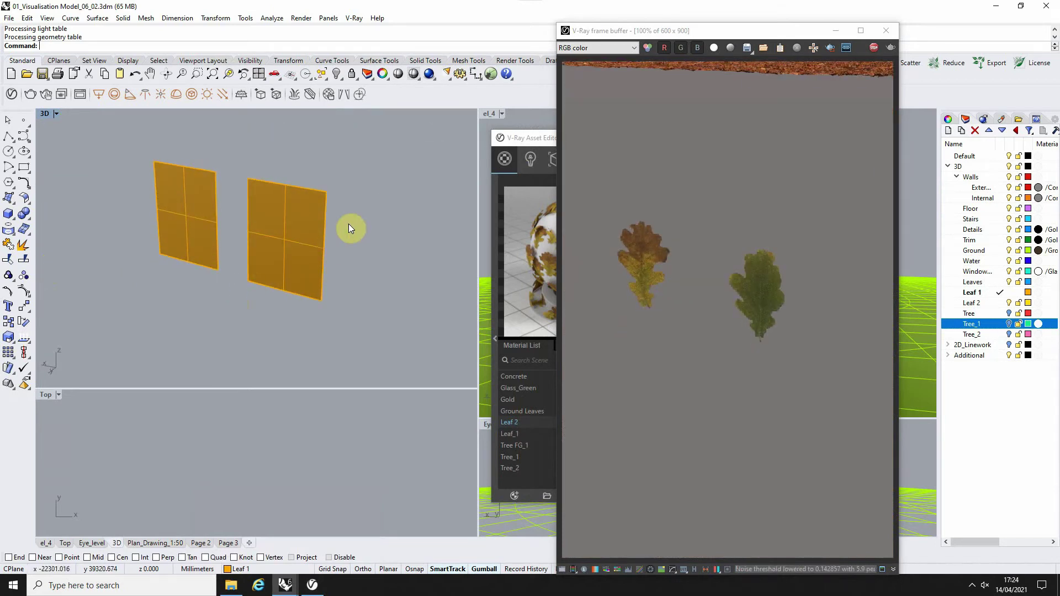
{"action": "right_click_drag", "start_coordinate": [284, 239], "coordinate": [375, 210]}
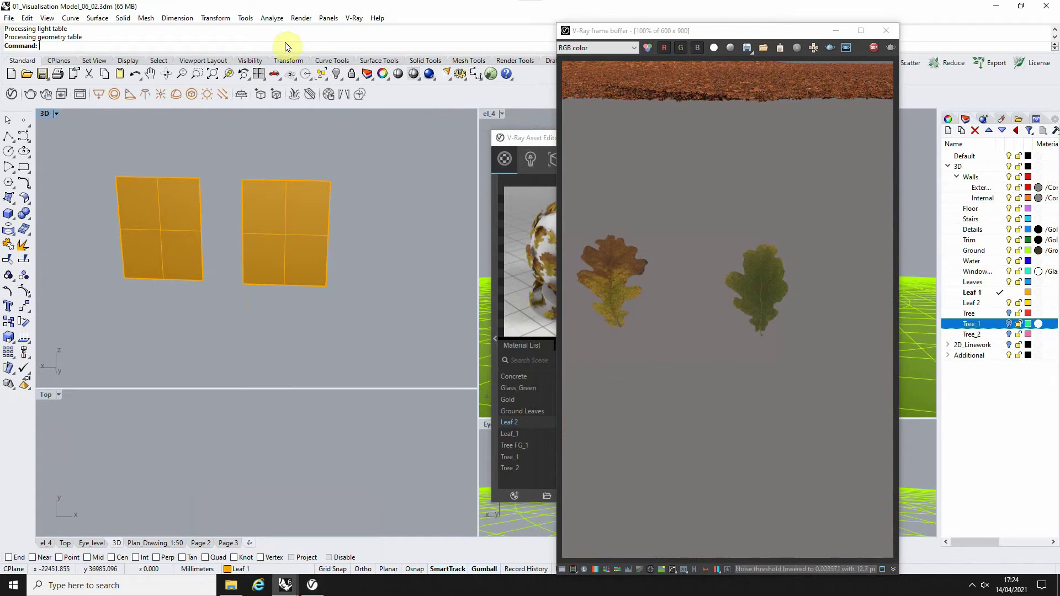
{"action": "left_click", "coordinate": [874, 48]}
{"action": "left_click", "coordinate": [836, 32]}
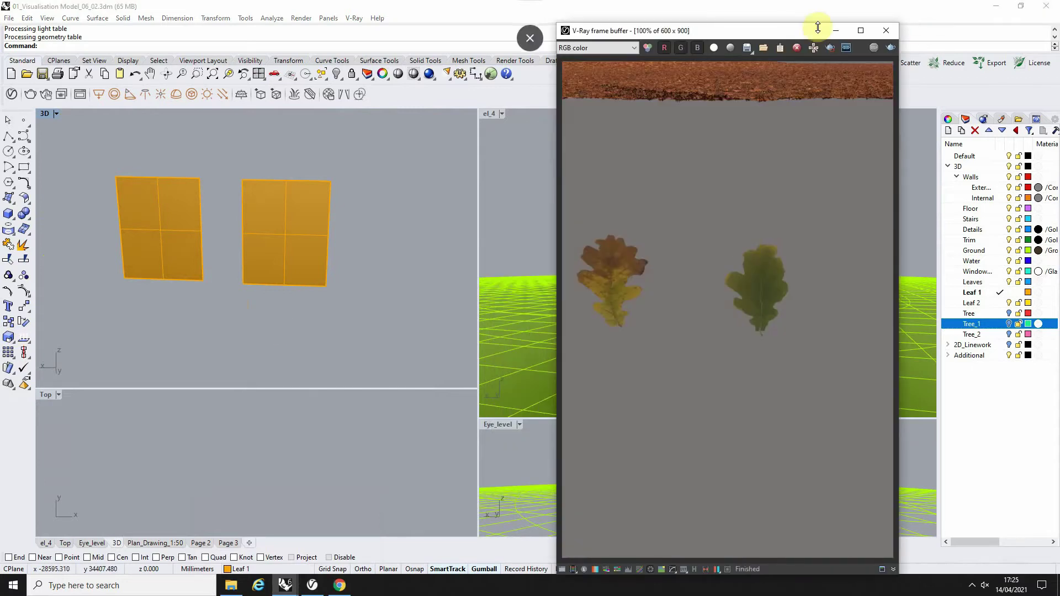
{"action": "left_click", "coordinate": [835, 34]}
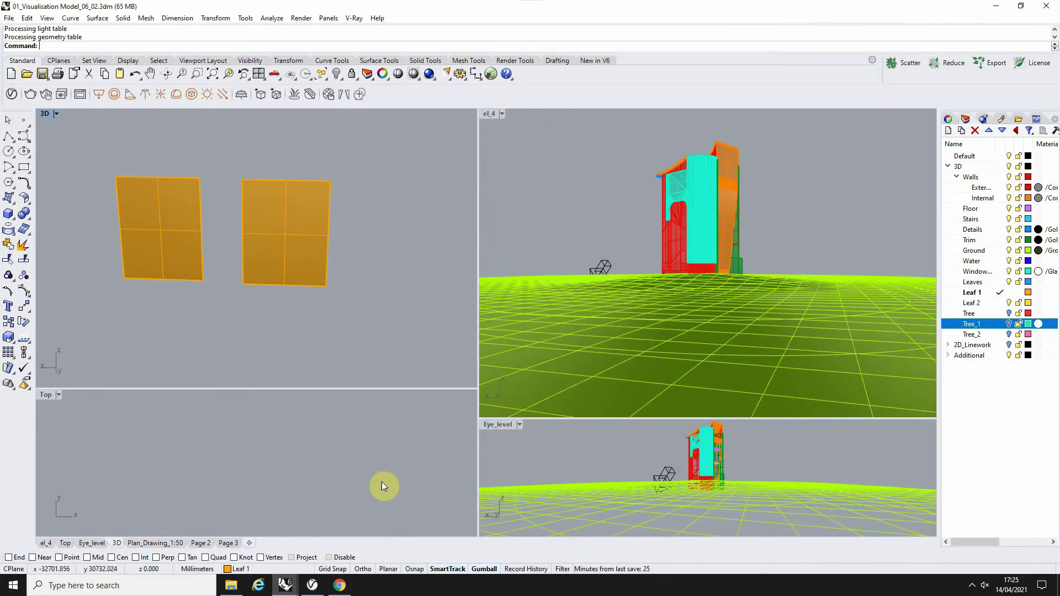
Switch to Chrome to review the RhinoGrow plug-in's description and downloads on food4Rhino, and return to Rhino
{"action": "left_click", "coordinate": [340, 585]}
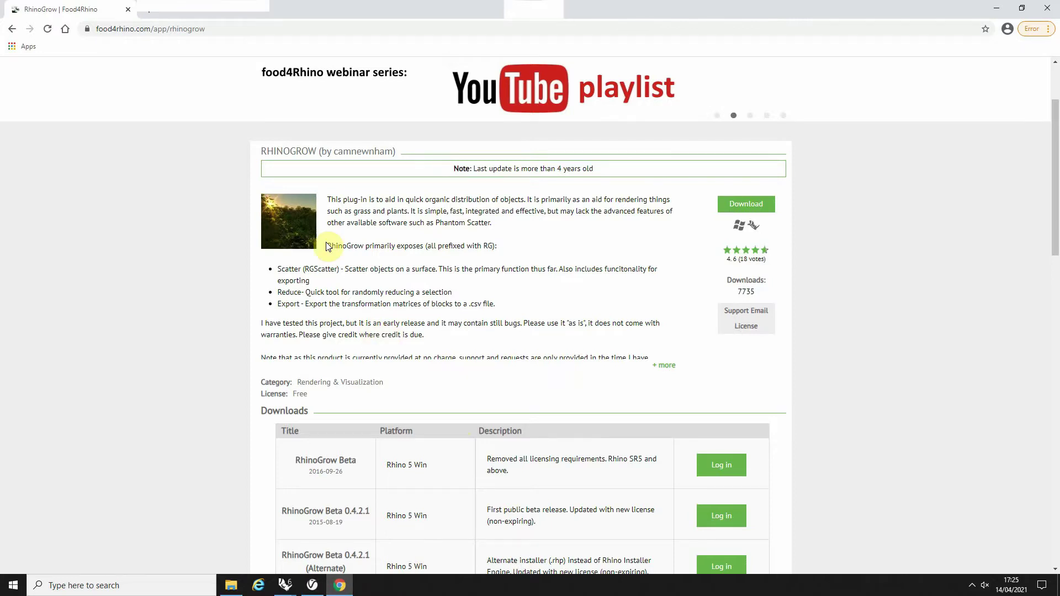
{"action": "scroll", "coordinate": [319, 236], "scroll_direction": "down", "scroll_amount": 1}
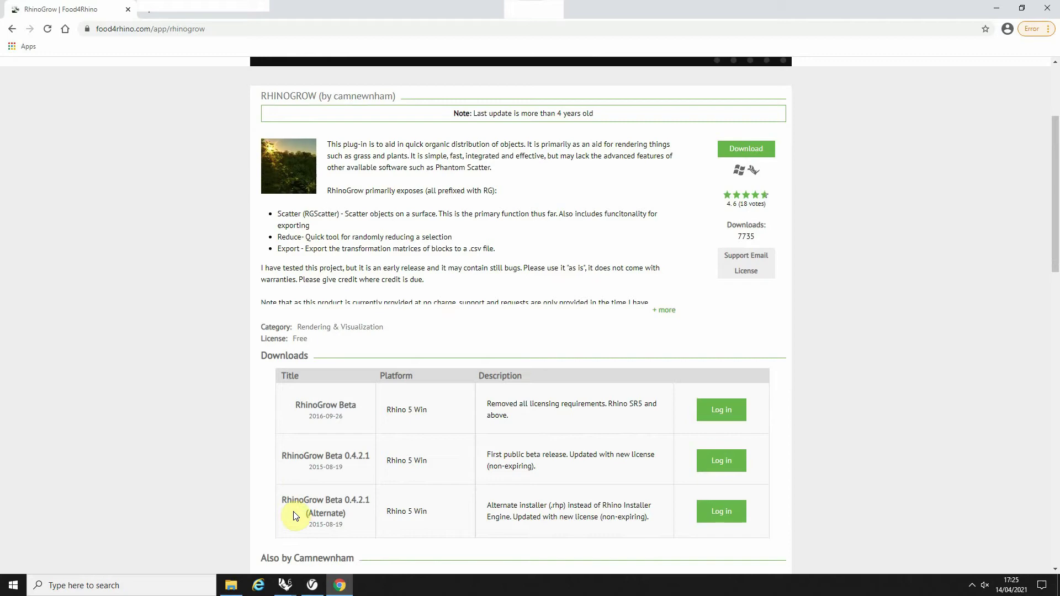
{"action": "mouse_move", "coordinate": [285, 585]}
{"action": "left_click", "coordinate": [256, 543]}
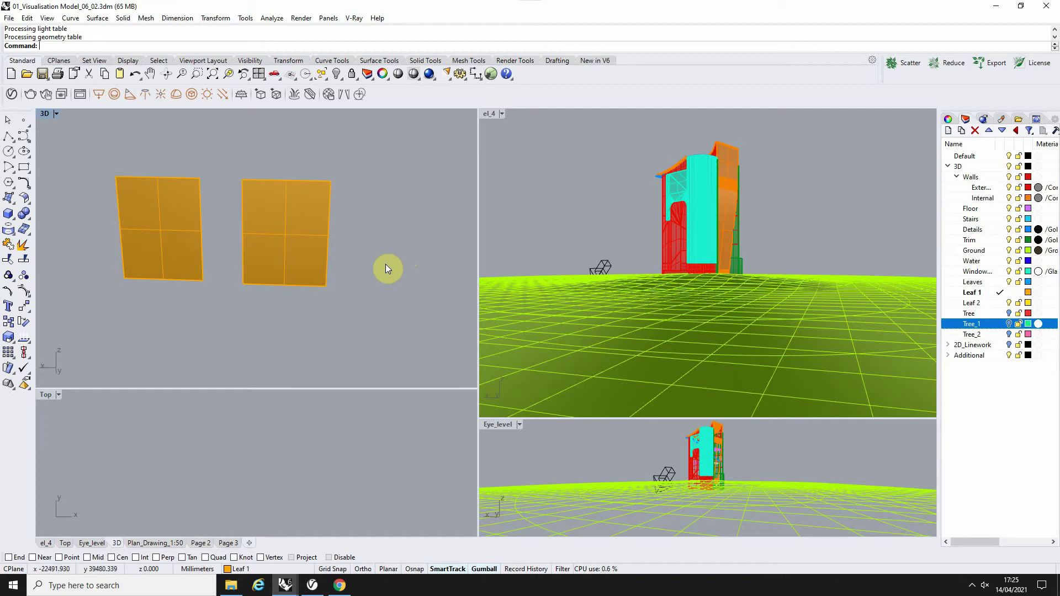
Make Leaves the current layer and draw a vertical plane about 38 m wide across the terrain in front of the building
{"action": "scroll", "coordinate": [297, 349], "scroll_direction": "down", "scroll_amount": 6}
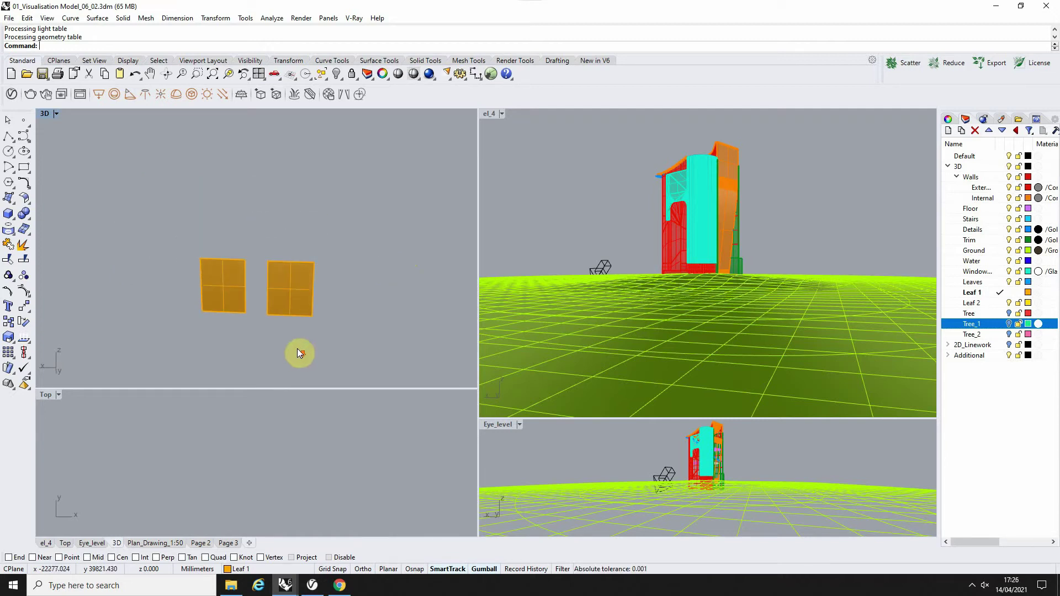
{"action": "right_click_drag", "start_coordinate": [281, 306], "coordinate": [253, 157]}
{"action": "scroll", "coordinate": [256, 171], "scroll_direction": "up", "scroll_amount": 3}
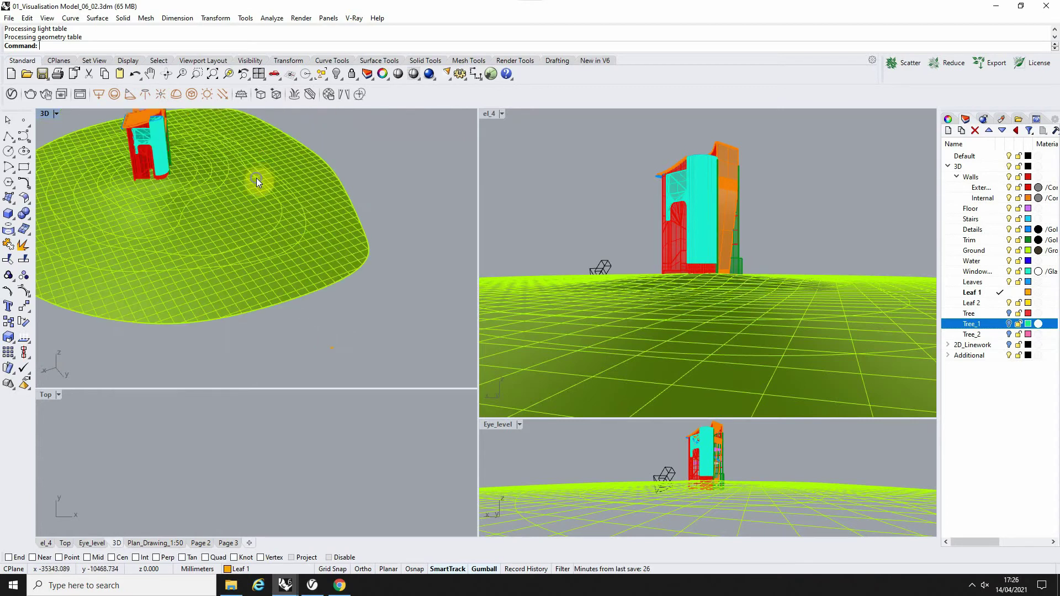
{"action": "left_click", "coordinate": [989, 283]}
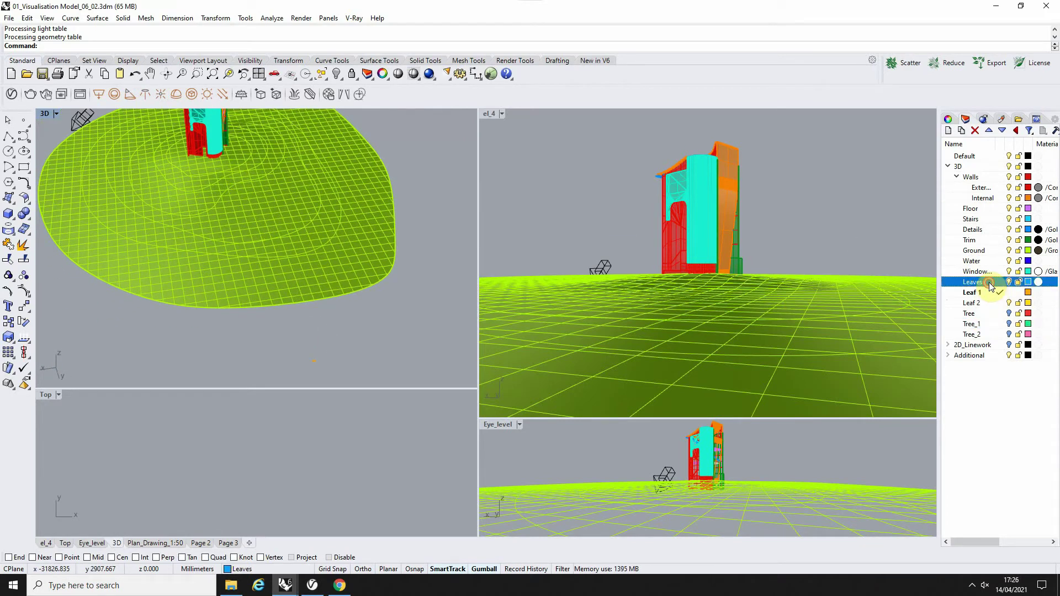
{"action": "left_click", "coordinate": [10, 198]}
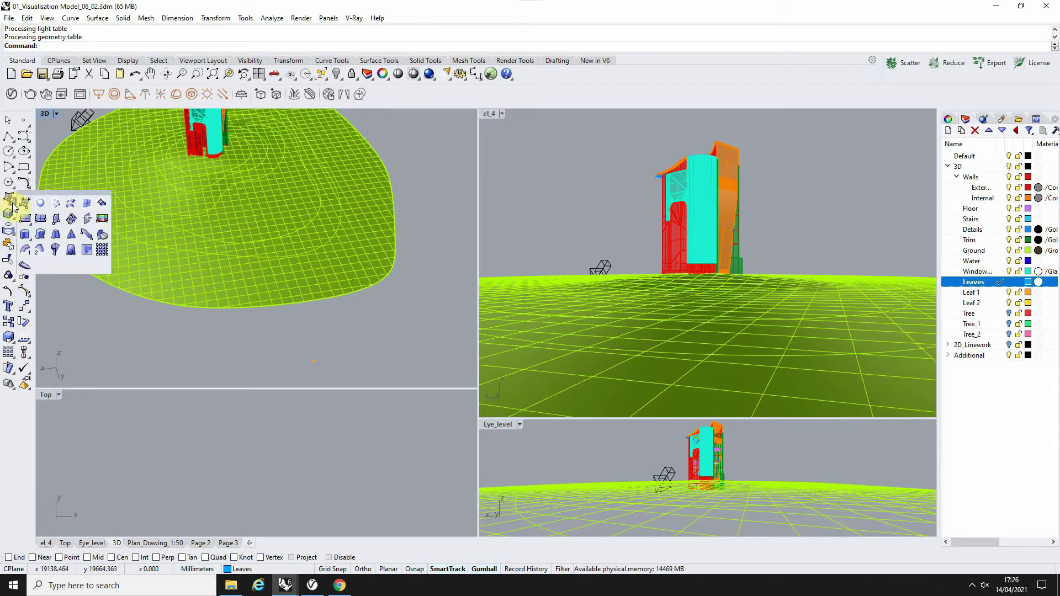
{"action": "left_click", "coordinate": [57, 221]}
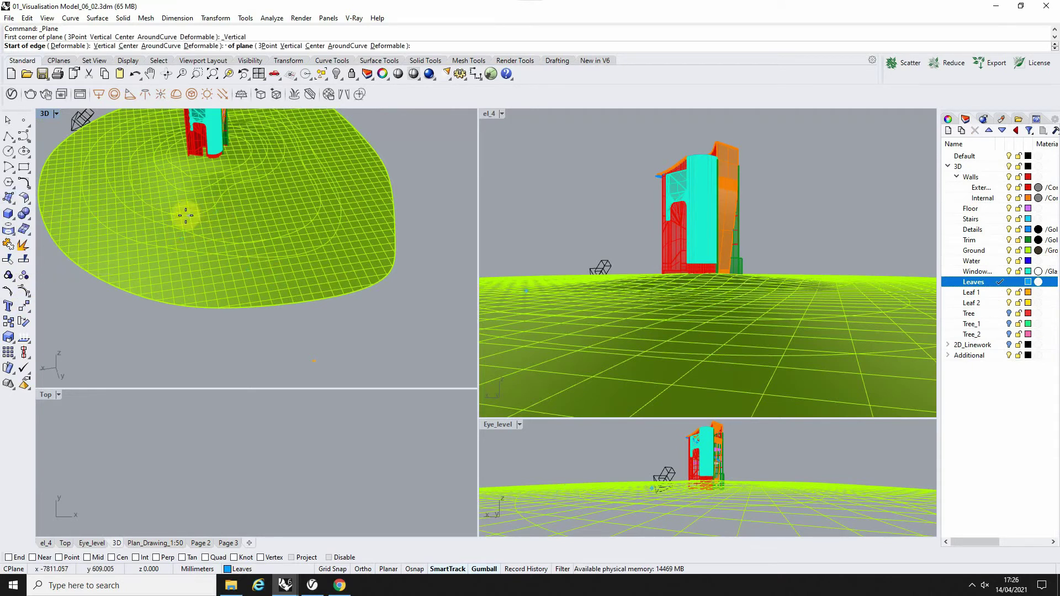
{"action": "left_click", "coordinate": [153, 217]}
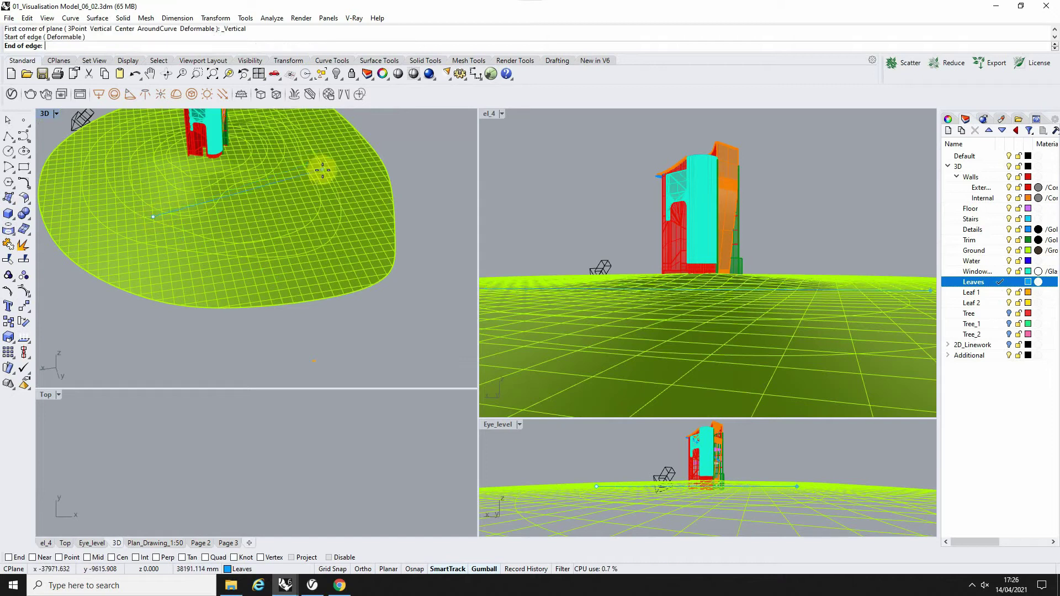
{"action": "left_click", "coordinate": [323, 169]}
{"action": "scroll", "coordinate": [325, 238], "scroll_direction": "down", "scroll_amount": 3}
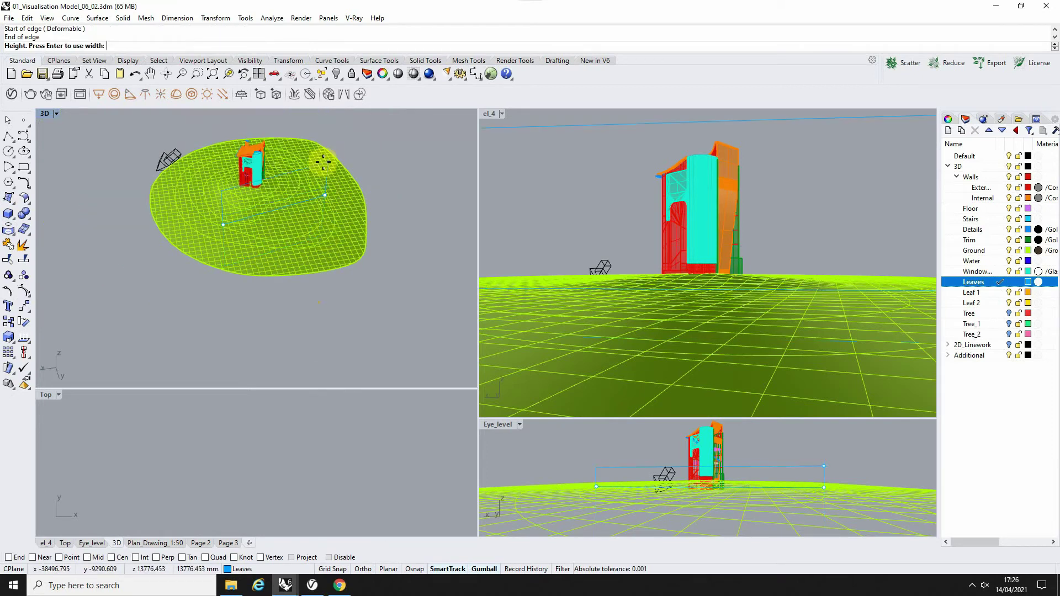
{"action": "left_click", "coordinate": [750, 185]}
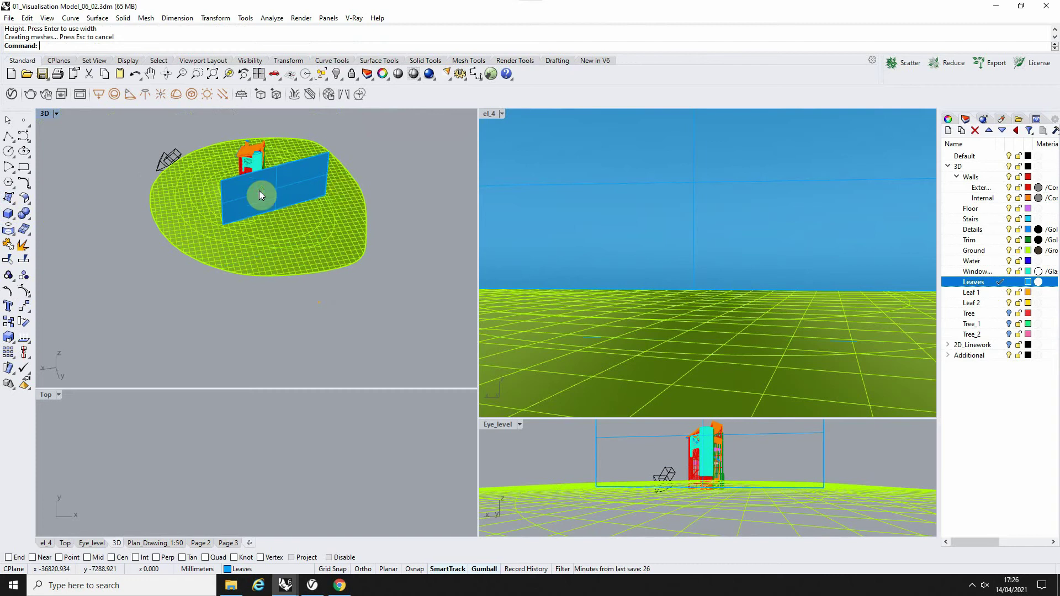
Turn the large blue plane slightly and shift it a little farther away from the building
{"action": "scroll", "coordinate": [259, 191], "scroll_direction": "up", "scroll_amount": 1}
{"action": "scroll", "coordinate": [290, 187], "scroll_direction": "up", "scroll_amount": 2}
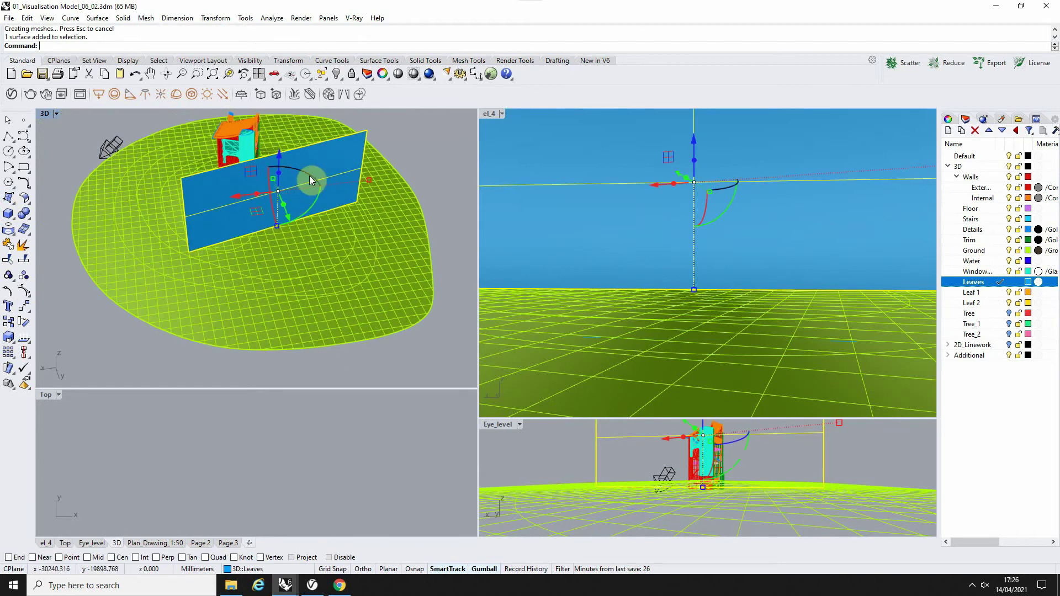
{"action": "left_click_drag", "start_coordinate": [310, 176], "coordinate": [300, 226]}
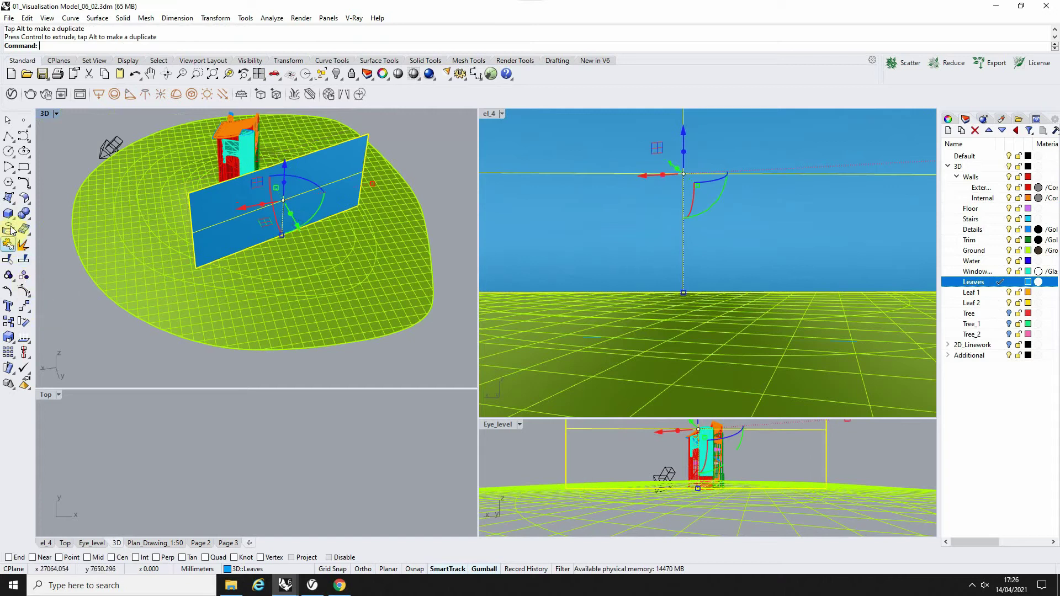
Copy the large blue plane once, placing the copy parallel to it and nearer the front of the terrain
{"action": "left_click", "coordinate": [16, 207]}
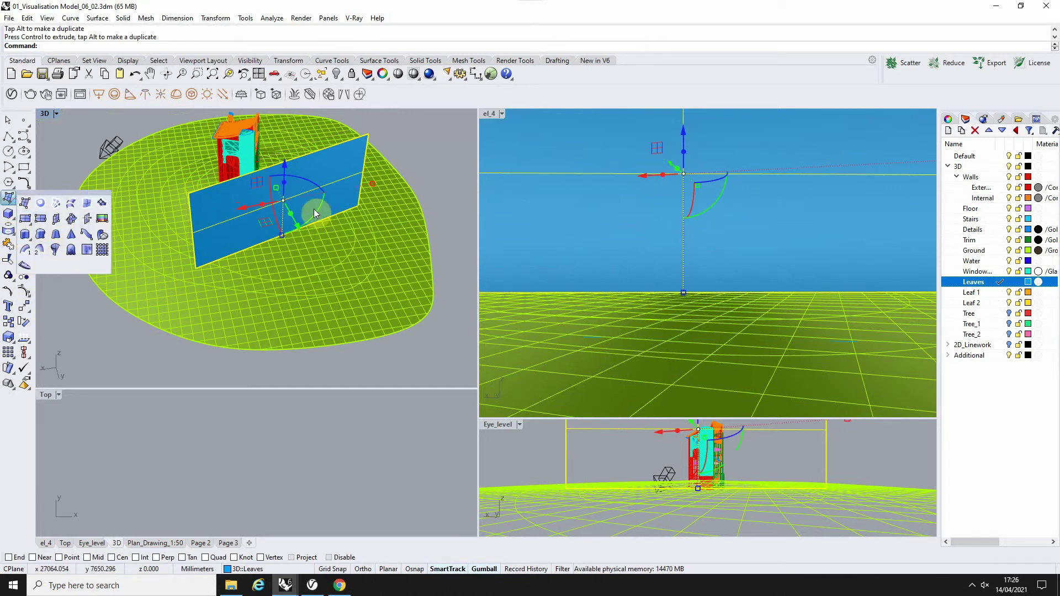
{"action": "left_click", "coordinate": [12, 331]}
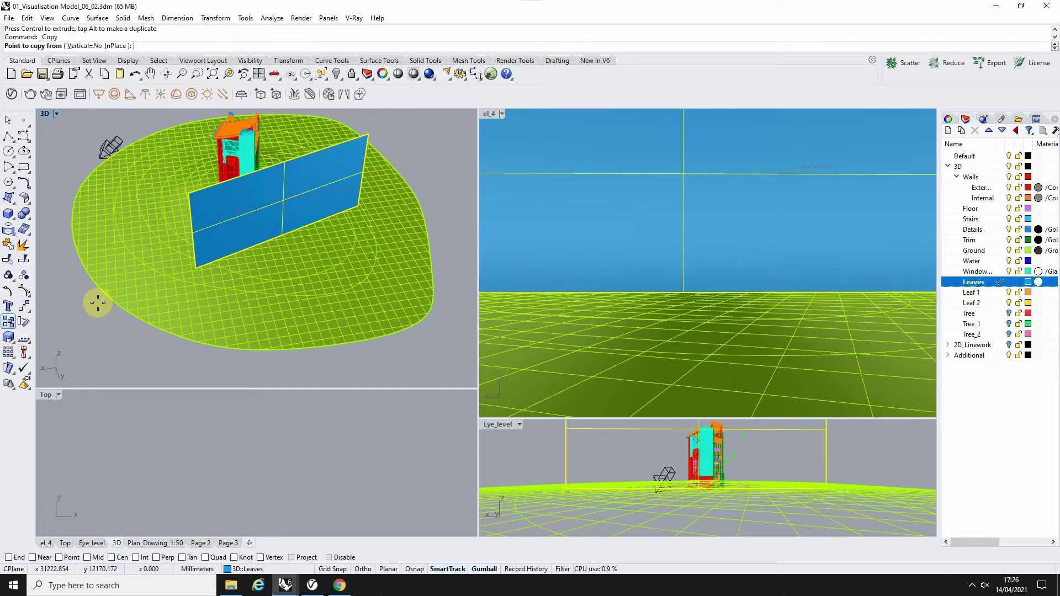
{"action": "left_click", "coordinate": [277, 236]}
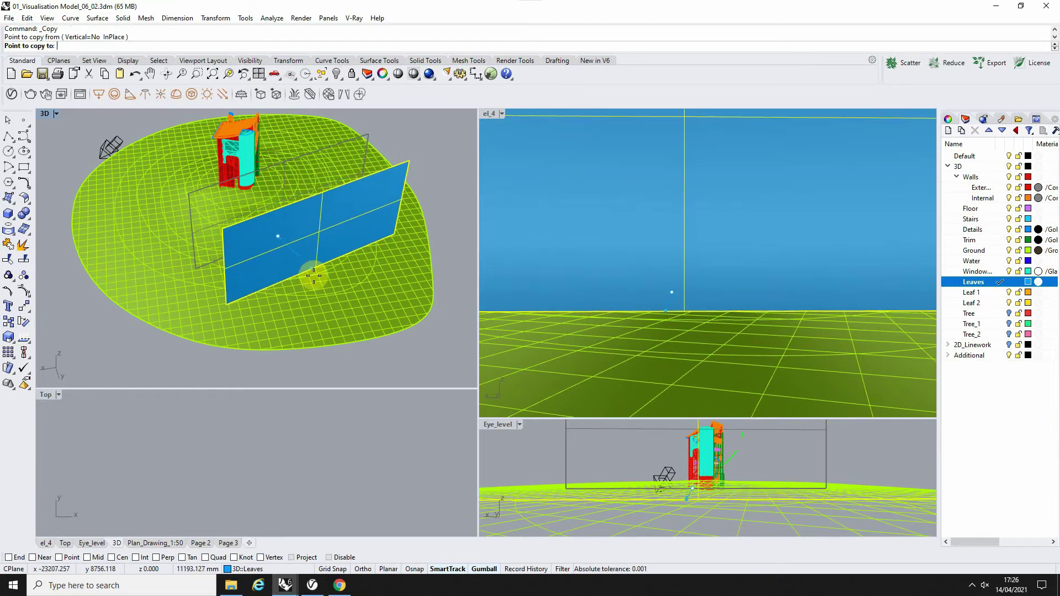
{"action": "left_click", "coordinate": [317, 276]}
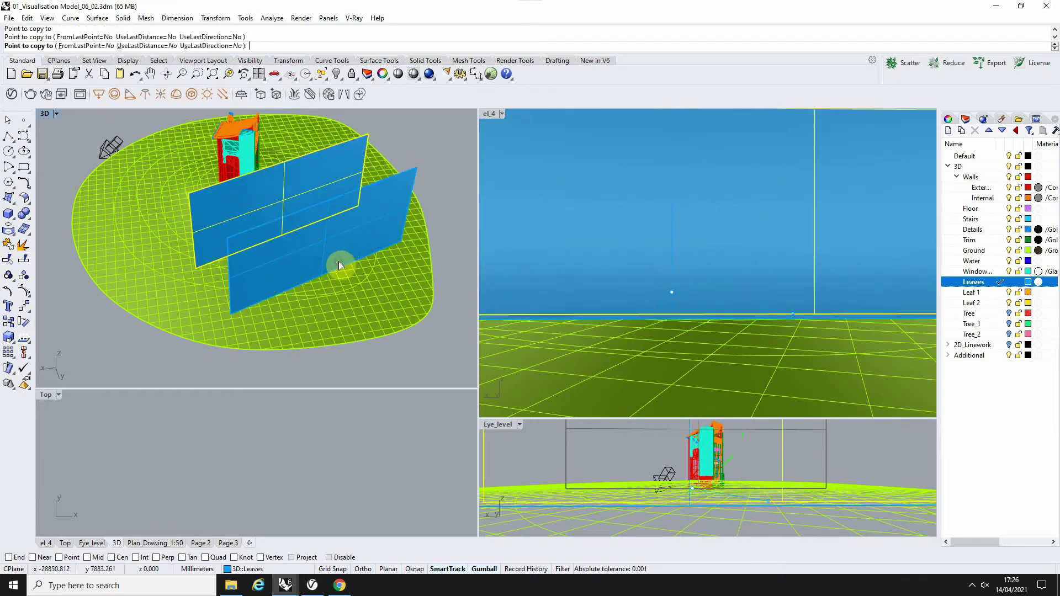
{"action": "key", "text": "Return"}
Reduce the front copy's width and height and reposition it on the terrain in front of the large plane
{"action": "left_click", "coordinate": [330, 253]}
{"action": "left_click_drag", "start_coordinate": [329, 224], "coordinate": [296, 240]}
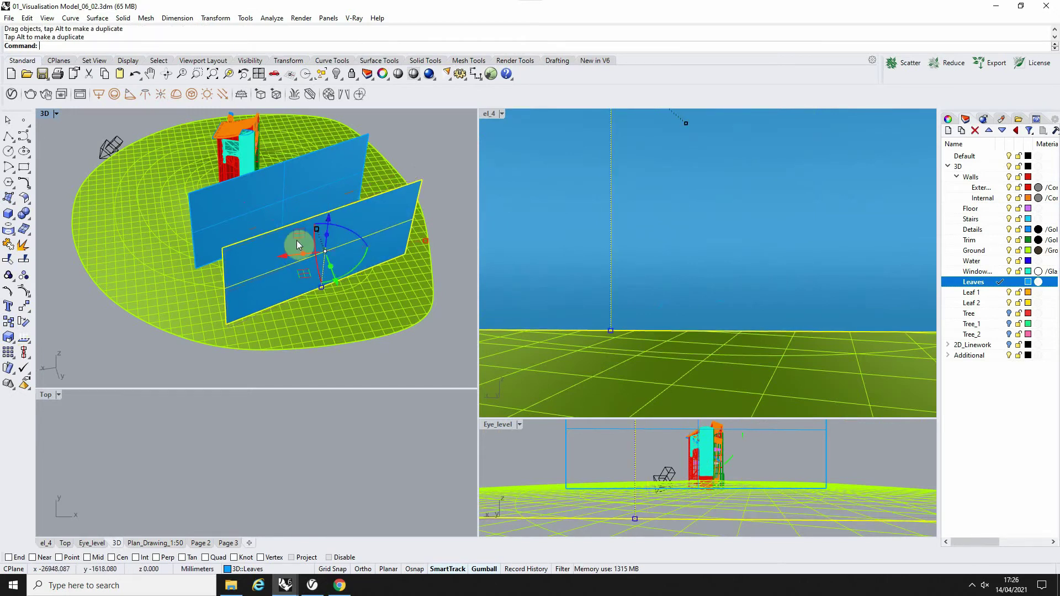
{"action": "right_click_drag", "start_coordinate": [297, 241], "coordinate": [312, 228]}
{"action": "left_click_drag", "start_coordinate": [306, 231], "coordinate": [285, 283]}
{"action": "left_click_drag", "start_coordinate": [387, 245], "coordinate": [359, 252]}
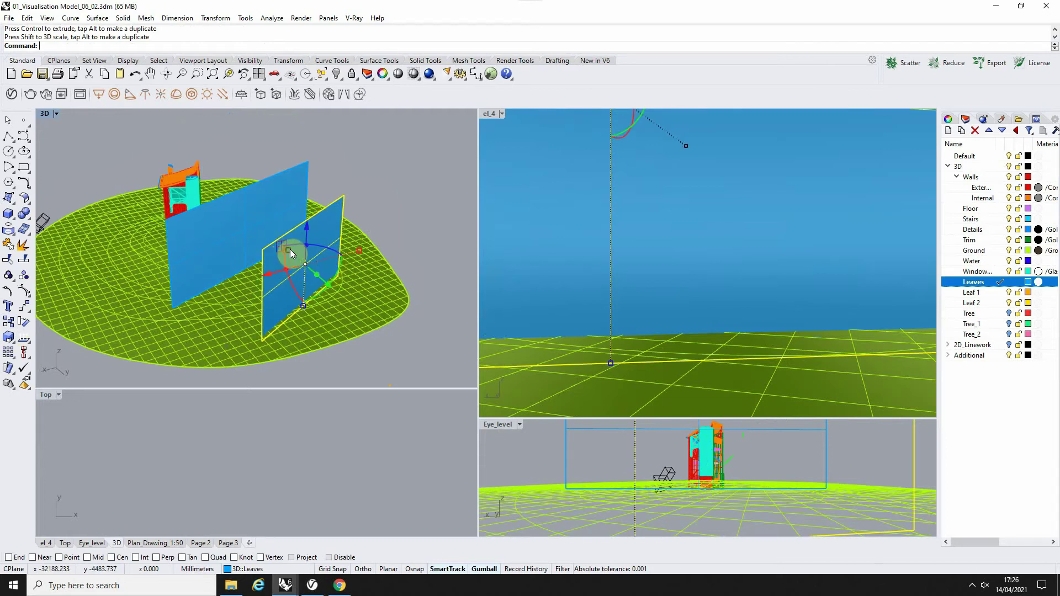
{"action": "left_click_drag", "start_coordinate": [290, 250], "coordinate": [350, 256]}
{"action": "left_click_drag", "start_coordinate": [303, 307], "coordinate": [303, 297]}
{"action": "left_click_drag", "start_coordinate": [308, 237], "coordinate": [307, 246]}
{"action": "left_click_drag", "start_coordinate": [285, 288], "coordinate": [333, 295]}
{"action": "right_click_drag", "start_coordinate": [333, 295], "coordinate": [207, 263]}
Copy the smaller plane once, placing the copy in front of it near the terrain's edge
{"action": "left_click", "coordinate": [22, 321]}
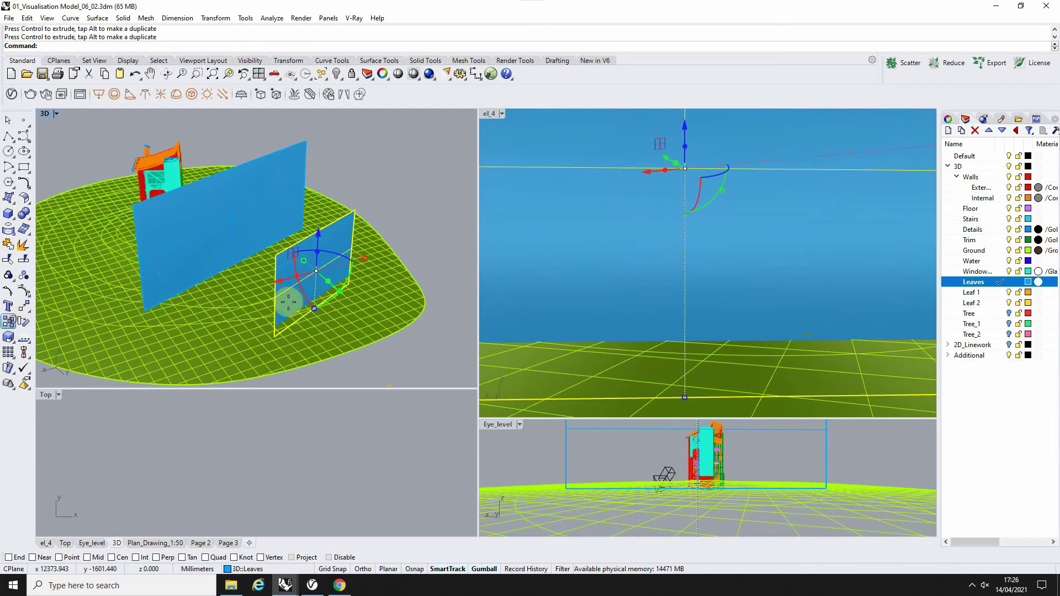
{"action": "left_click_drag", "start_coordinate": [309, 302], "coordinate": [359, 313]}
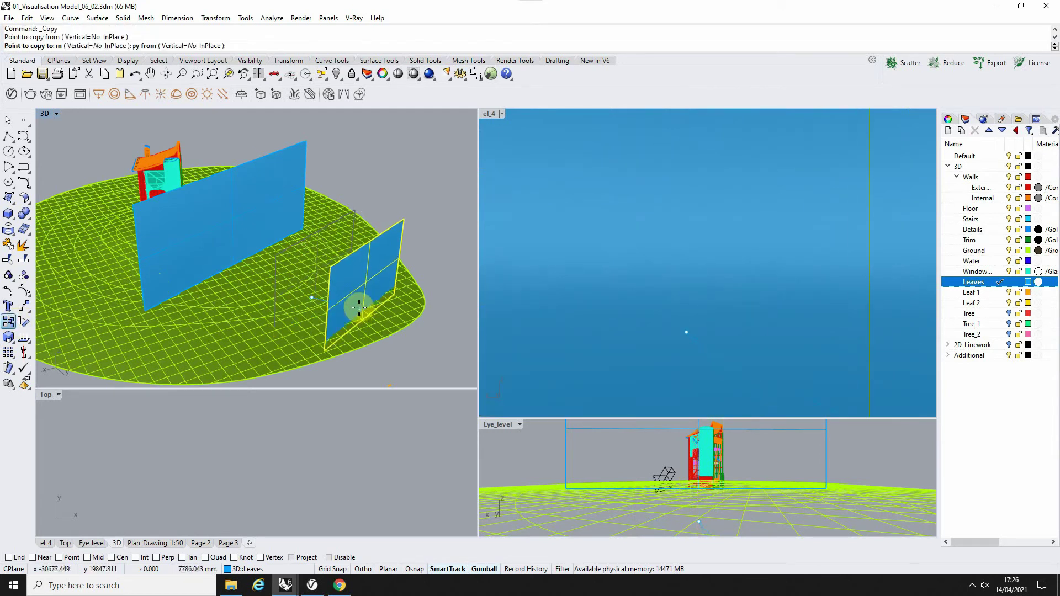
{"action": "left_click", "coordinate": [359, 306]}
{"action": "key", "text": "Return"}
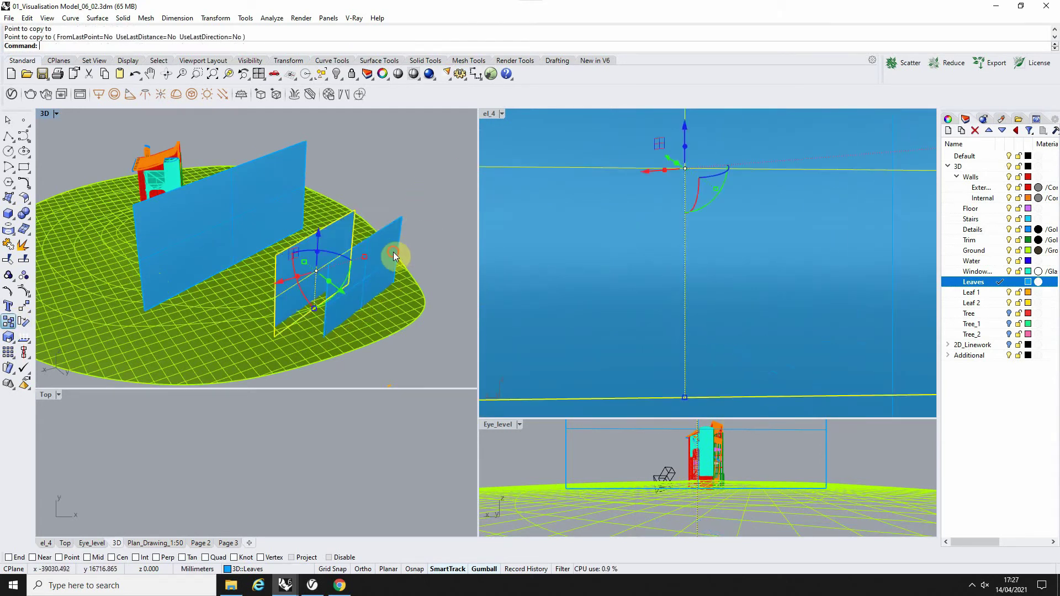
Scale the frontmost plane down and move it close in front of the middle plane, and select the middle plane
{"action": "left_click", "coordinate": [399, 259]}
{"action": "left_click_drag", "start_coordinate": [413, 264], "coordinate": [319, 301]}
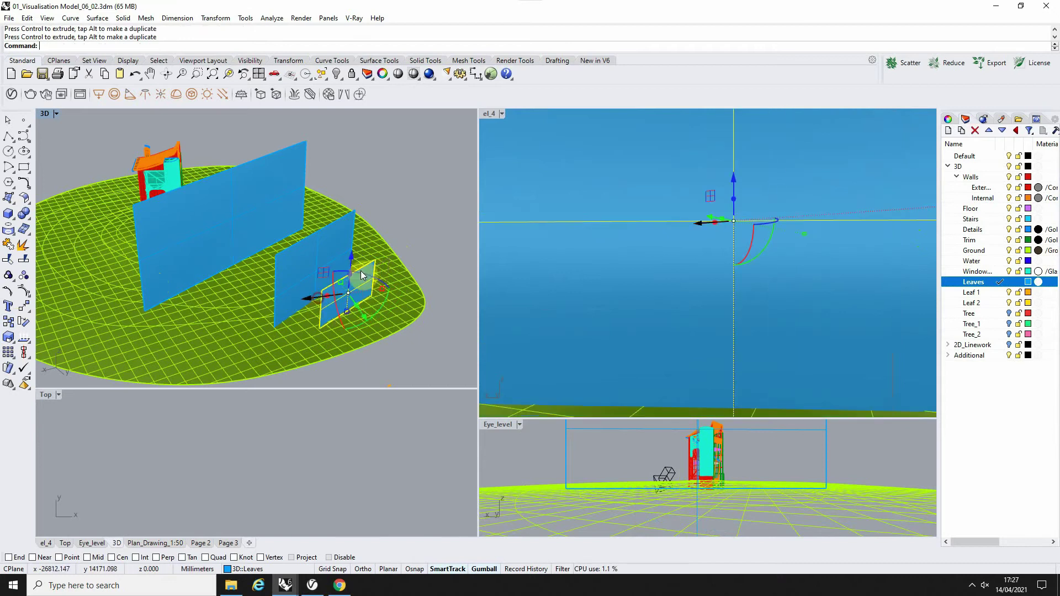
{"action": "left_click", "coordinate": [431, 192]}
{"action": "left_click", "coordinate": [360, 287]}
{"action": "left_click", "coordinate": [320, 256]}
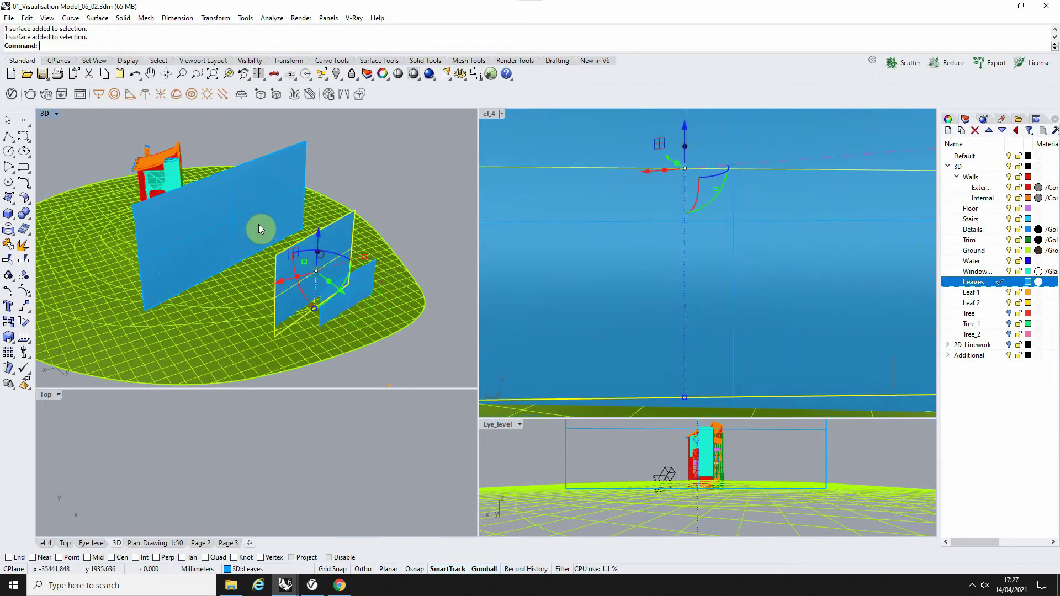
{"action": "left_click", "coordinate": [258, 224]}
{"action": "left_click", "coordinate": [415, 163]}
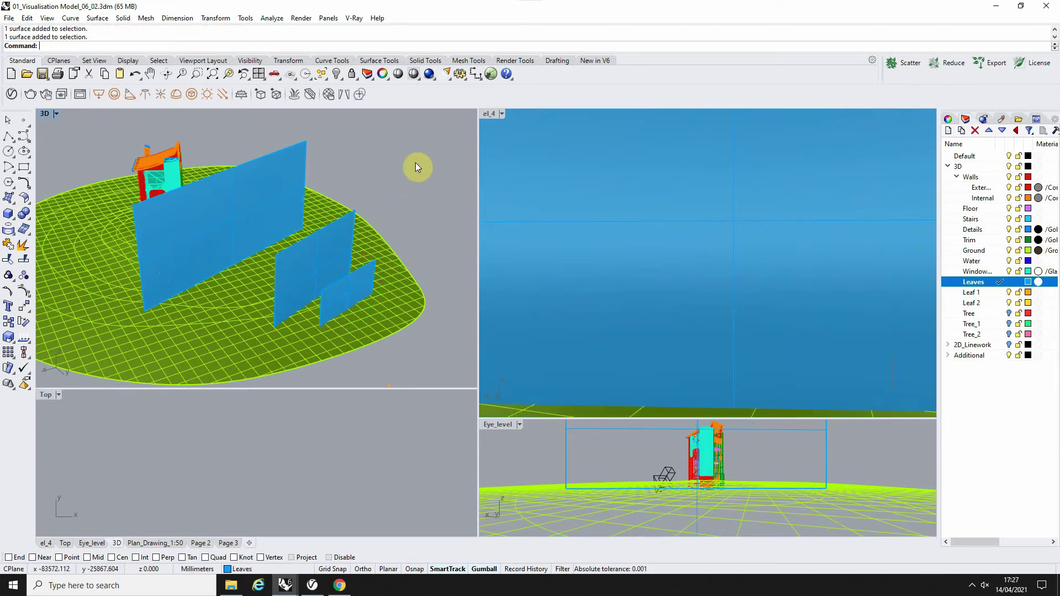
{"action": "scroll", "coordinate": [329, 133], "scroll_direction": "down", "scroll_amount": 1}
{"action": "left_click_drag", "start_coordinate": [416, 349], "coordinate": [370, 381]}
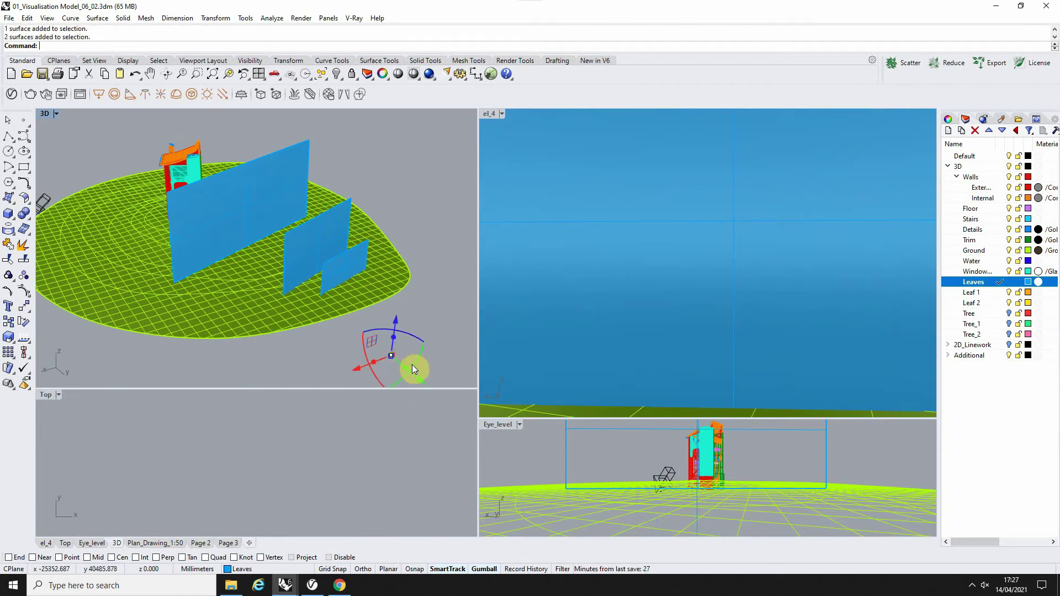
{"action": "right_click_drag", "start_coordinate": [424, 304], "coordinate": [406, 348]}
{"action": "right_click_drag", "start_coordinate": [342, 347], "coordinate": [336, 199]}
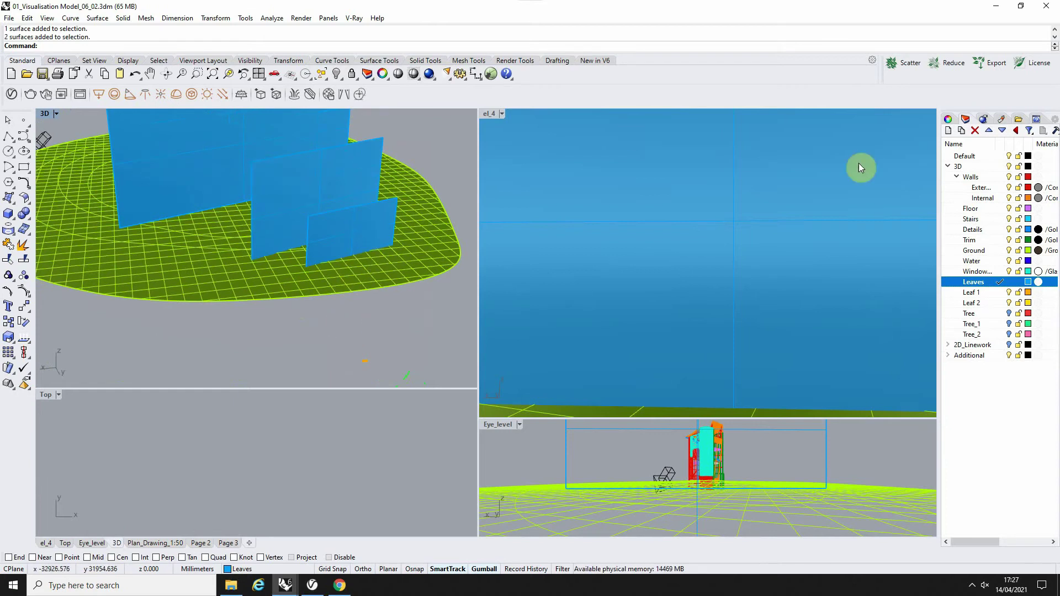
Open RhinoGrow Scatter and clear the old scatter preview by generating matrices with a population of 0
{"action": "left_click", "coordinate": [906, 65]}
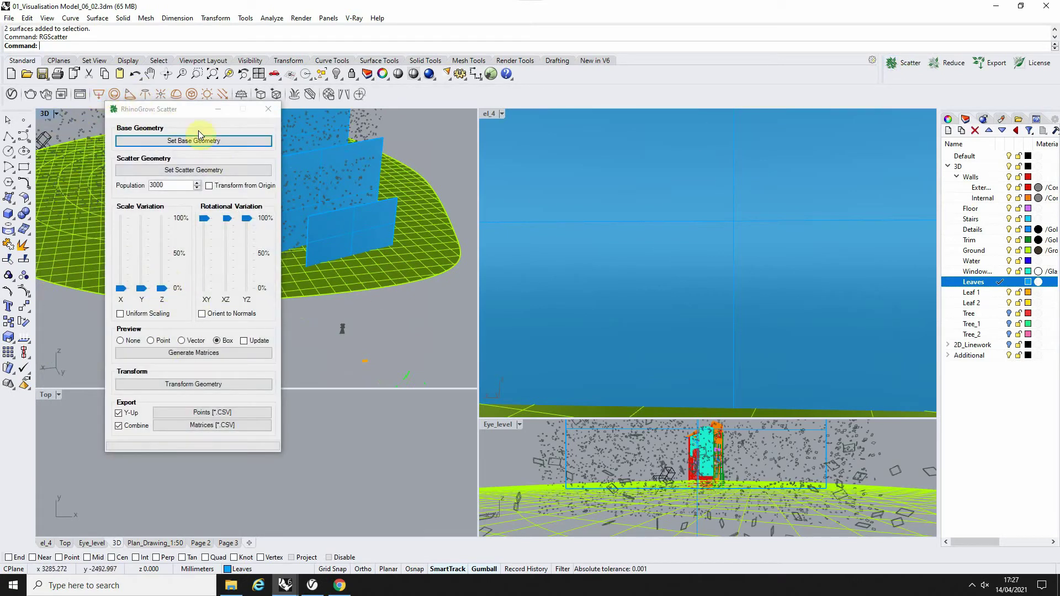
{"action": "left_click_drag", "start_coordinate": [173, 184], "coordinate": [123, 184]}
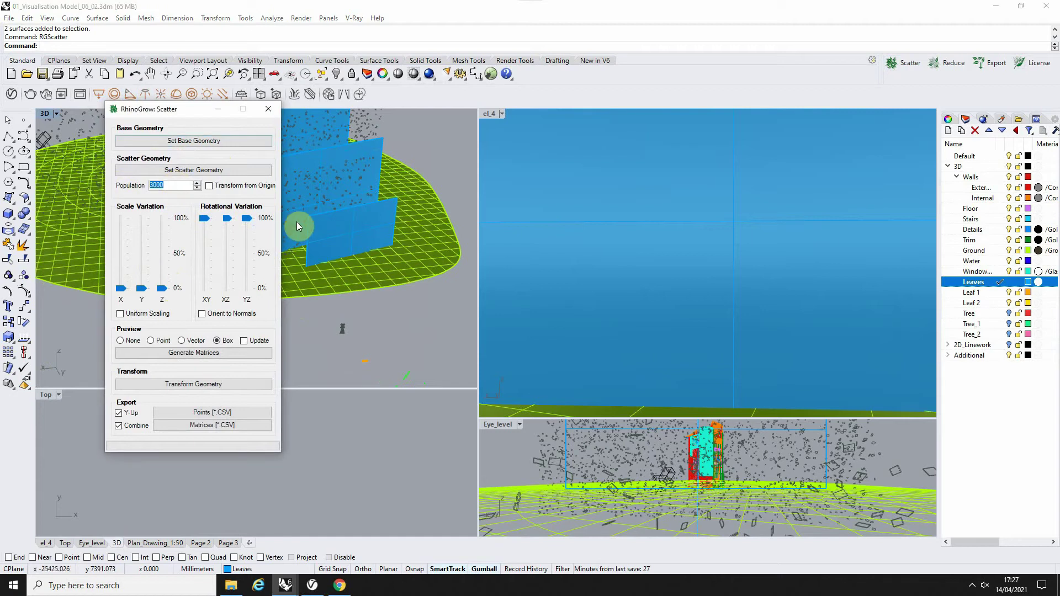
{"action": "type", "text": "0"}
{"action": "left_click", "coordinate": [194, 352]}
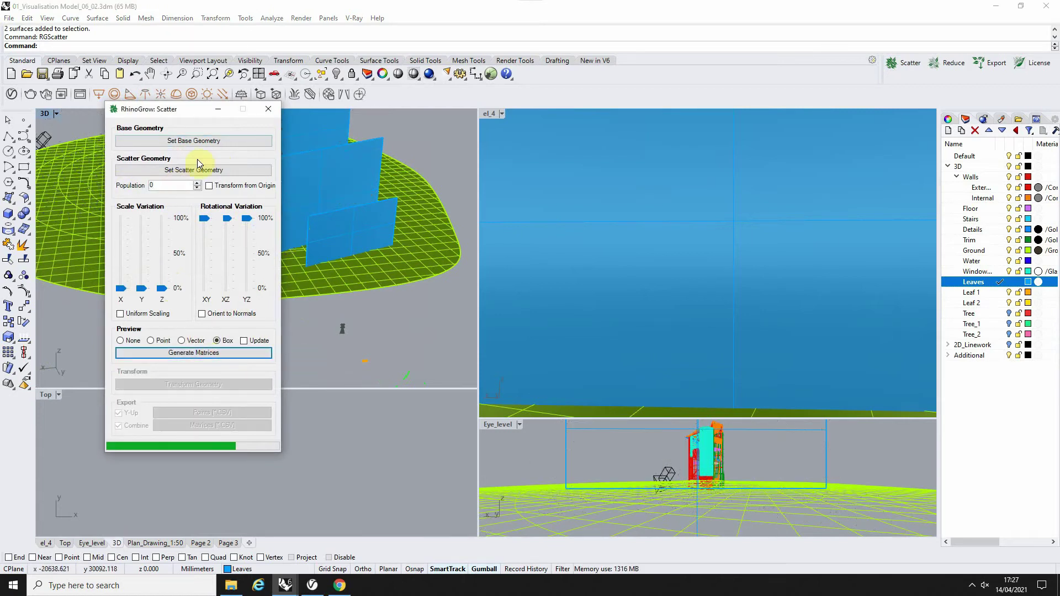
{"action": "left_click_drag", "start_coordinate": [176, 110], "coordinate": [153, 170]}
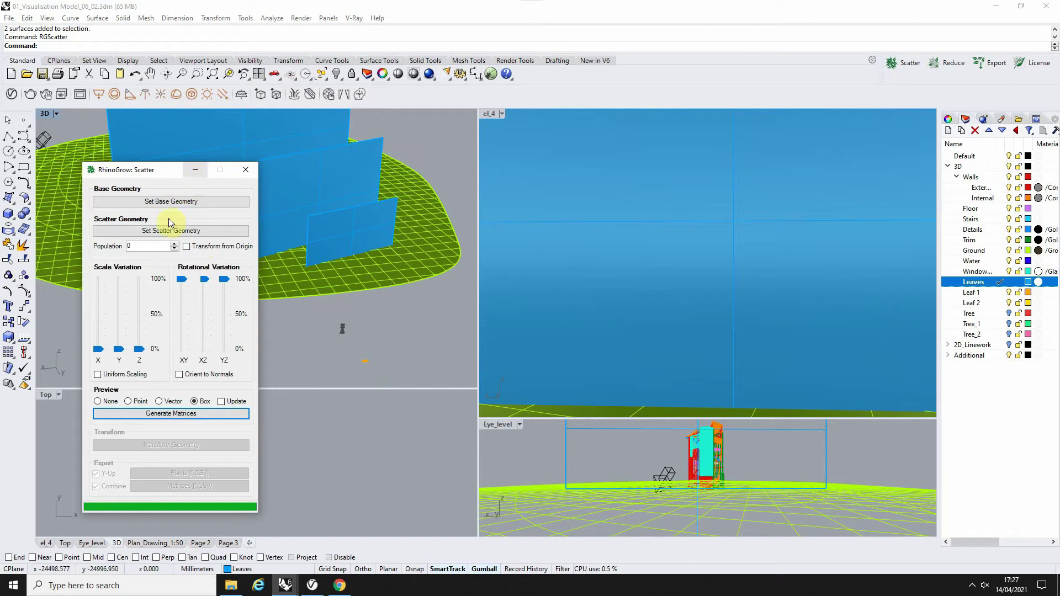
Set the three staggered vertical planes as the base geometry for the scatter
{"action": "left_click", "coordinate": [171, 203]}
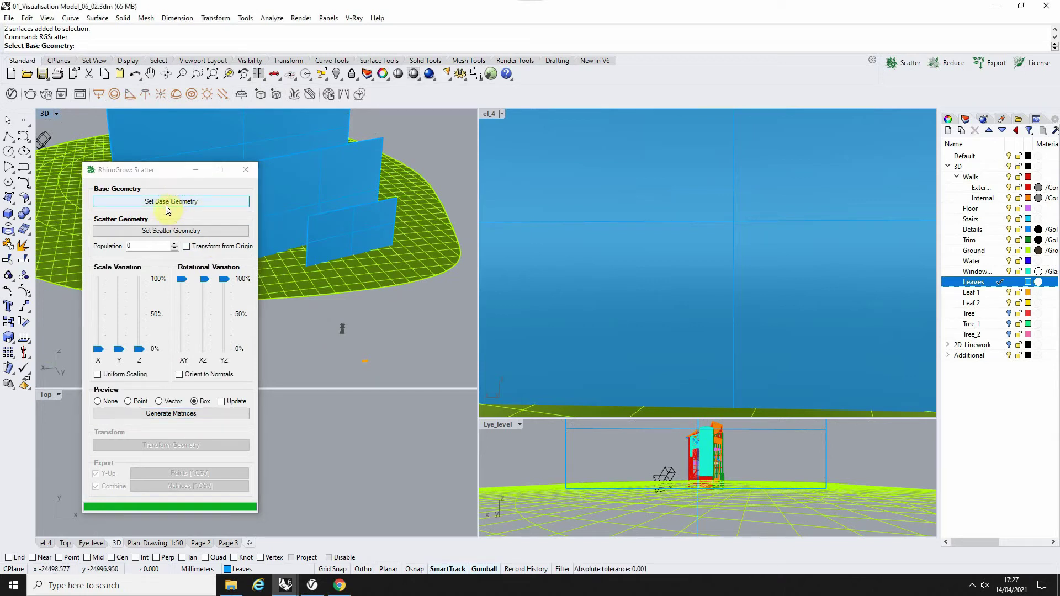
{"action": "left_click", "coordinate": [332, 235]}
{"action": "left_click", "coordinate": [325, 190]}
{"action": "left_click", "coordinate": [289, 150]}
{"action": "left_click", "coordinate": [260, 133]}
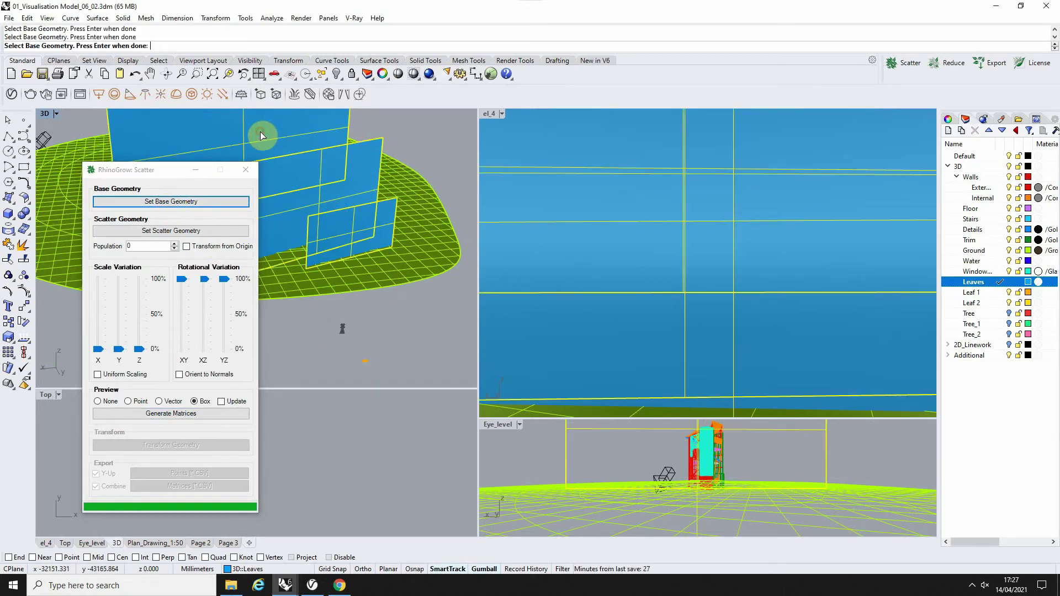
{"action": "key", "text": "Return"}
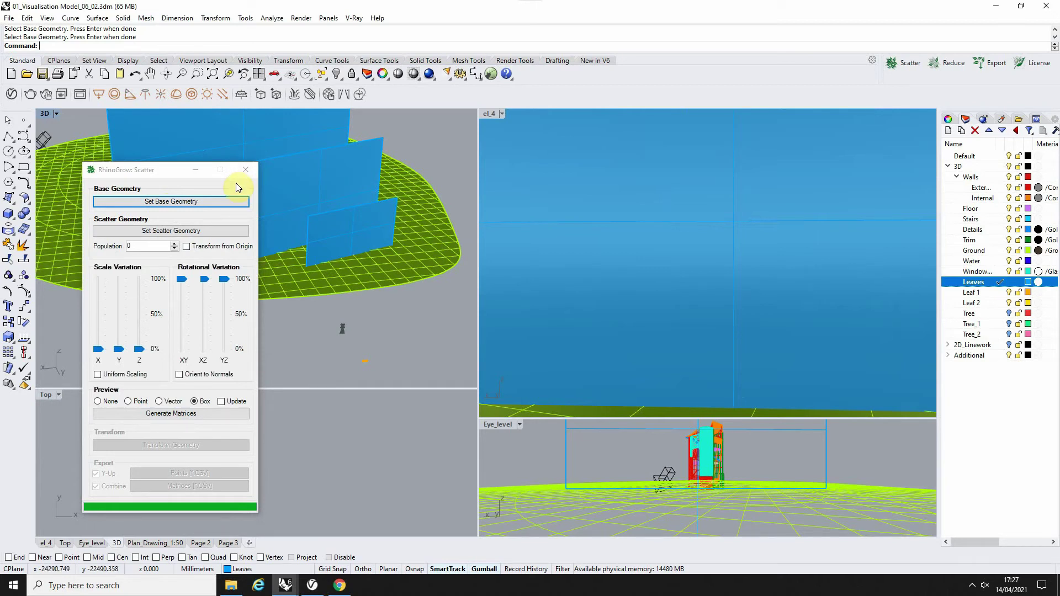
Set the small Leaf 1 plane beside the terrain as the scatter geometry
{"action": "left_click", "coordinate": [176, 235]}
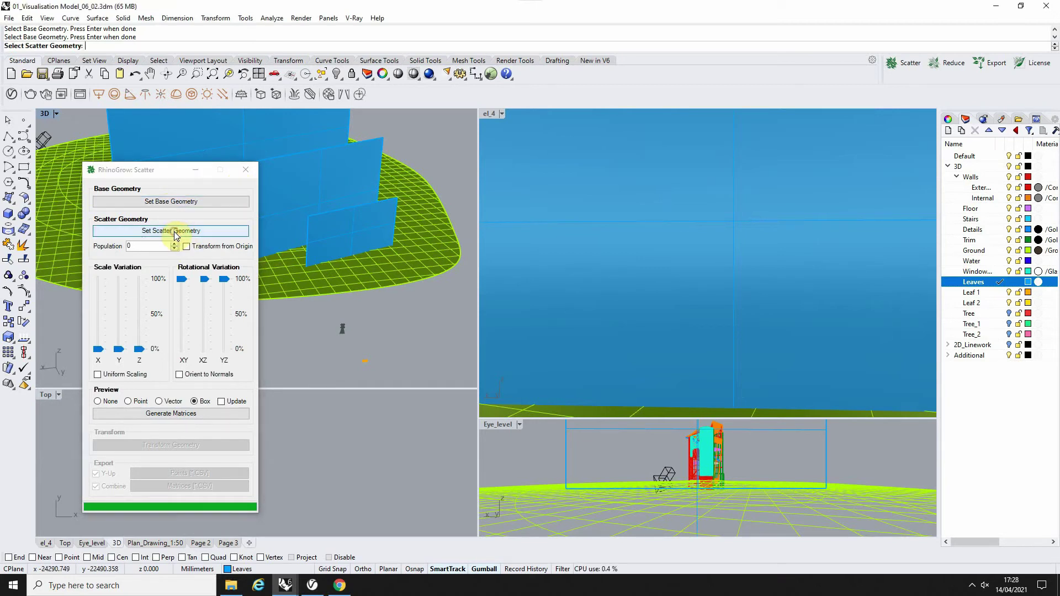
{"action": "left_click", "coordinate": [365, 366]}
{"action": "scroll", "coordinate": [363, 353], "scroll_direction": "up", "scroll_amount": 5}
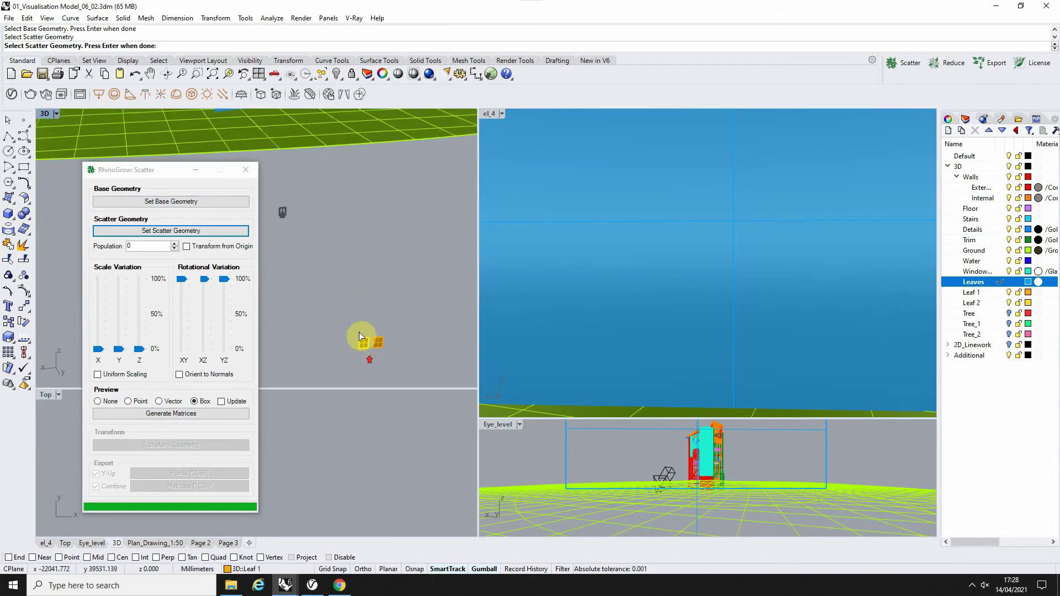
{"action": "scroll", "coordinate": [362, 366], "scroll_direction": "down", "scroll_amount": 6}
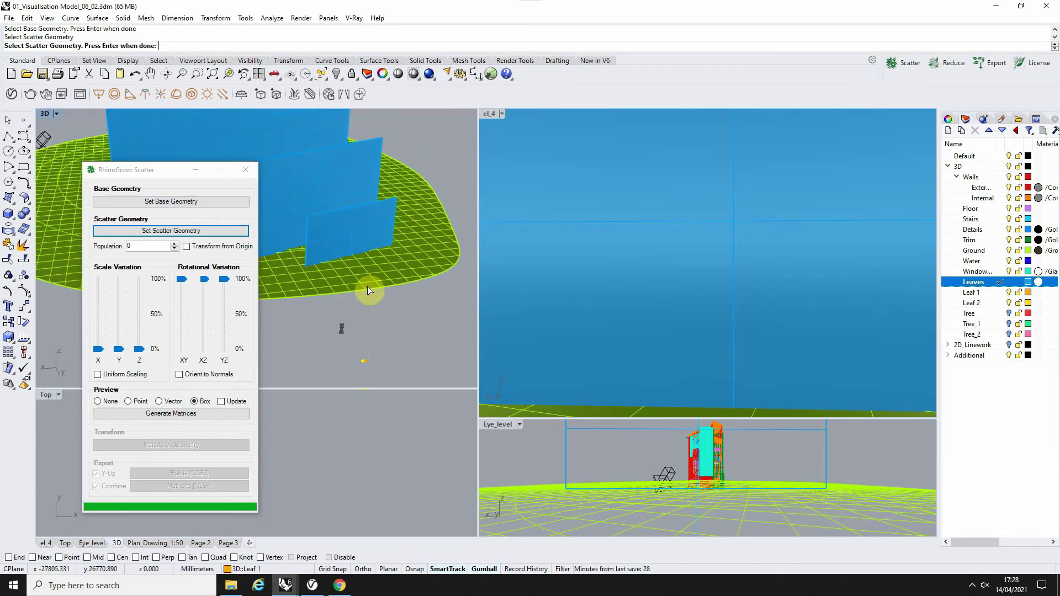
{"action": "key", "text": "Return"}
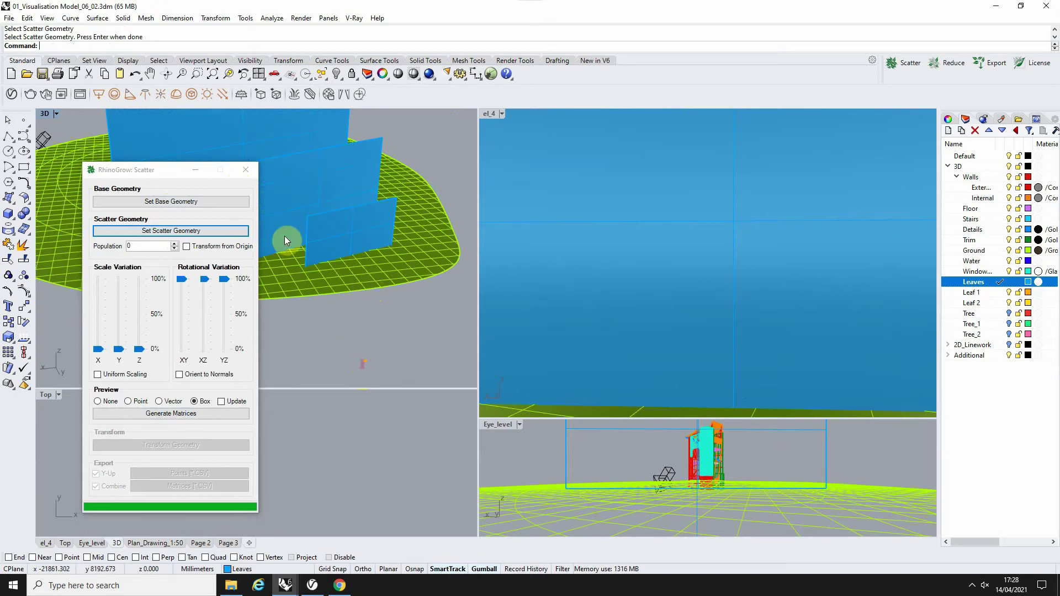
Try a scatter population of 100, generate the matrices and check the preview on the planes
{"action": "left_click", "coordinate": [138, 246]}
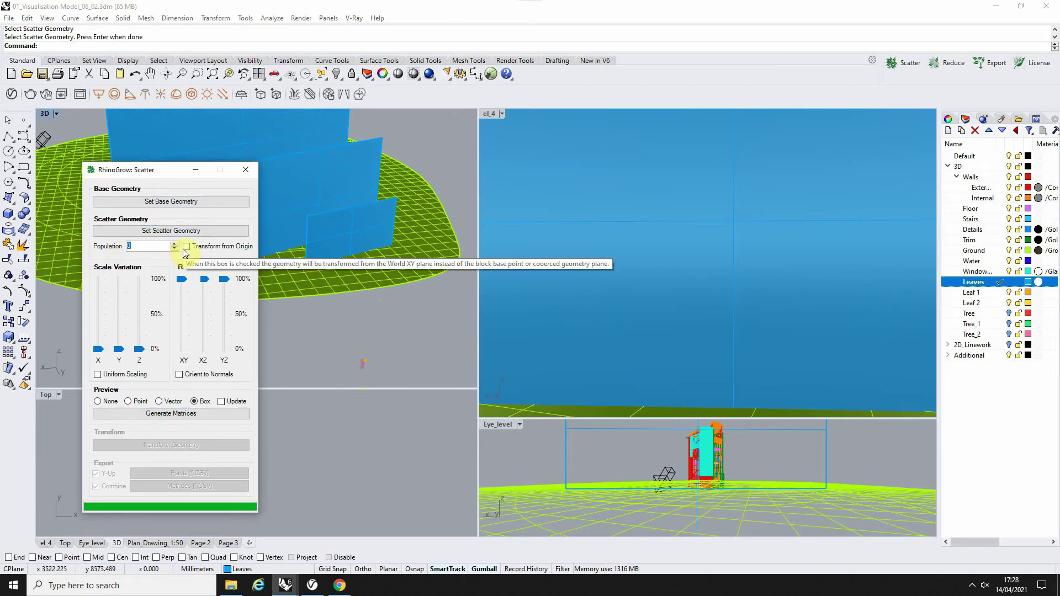
{"action": "left_click", "coordinate": [170, 415]}
{"action": "right_click_drag", "start_coordinate": [307, 187], "coordinate": [355, 220]}
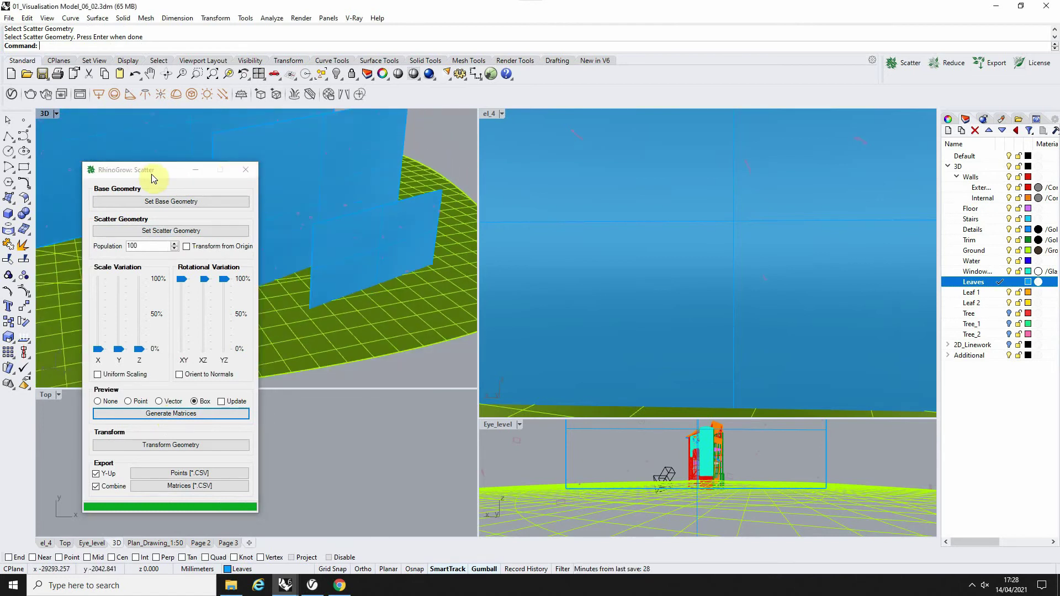
Move the Scatter dialog clear of the 3D view and preview a population of 1000 on the planes
{"action": "left_click_drag", "start_coordinate": [152, 176], "coordinate": [699, 142]}
{"action": "right_click_drag", "start_coordinate": [363, 229], "coordinate": [220, 220]}
{"action": "left_click", "coordinate": [685, 211]}
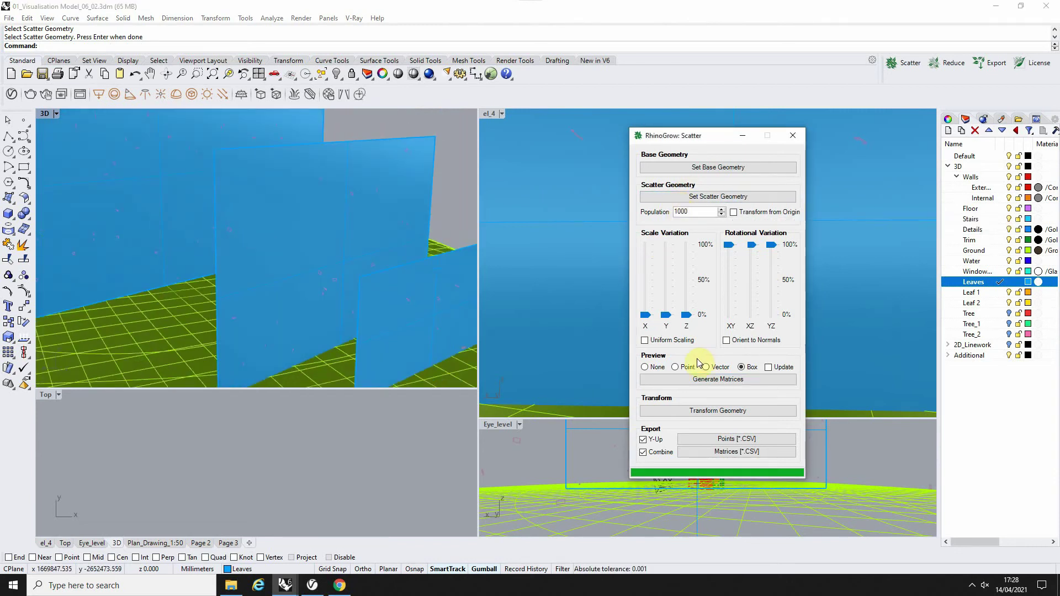
{"action": "left_click", "coordinate": [712, 380]}
{"action": "right_click_drag", "start_coordinate": [316, 223], "coordinate": [566, 275]}
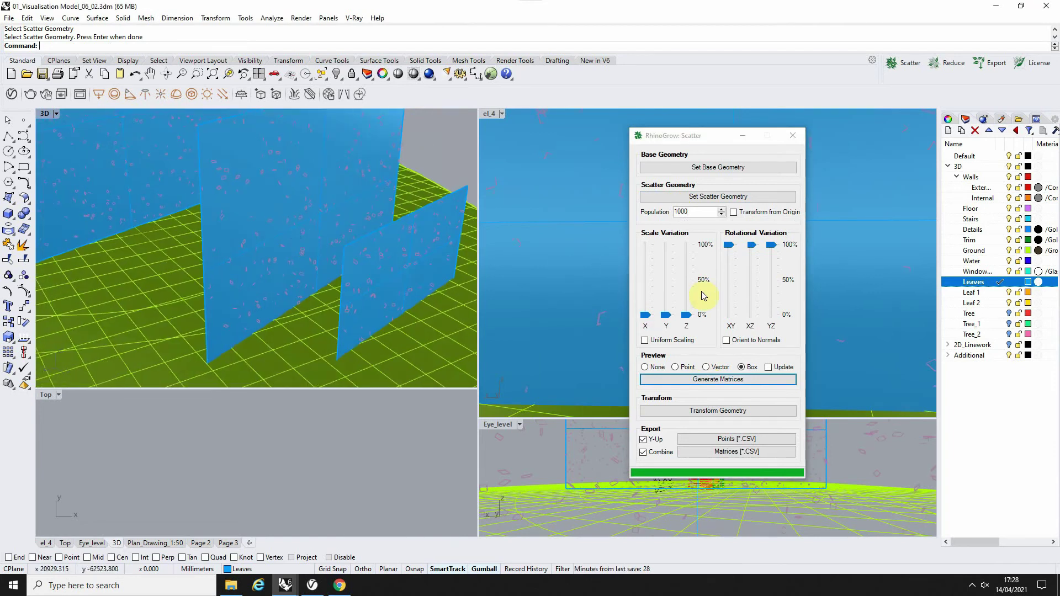
{"action": "left_click_drag", "start_coordinate": [644, 316], "coordinate": [647, 286]}
{"action": "left_click", "coordinate": [666, 319]}
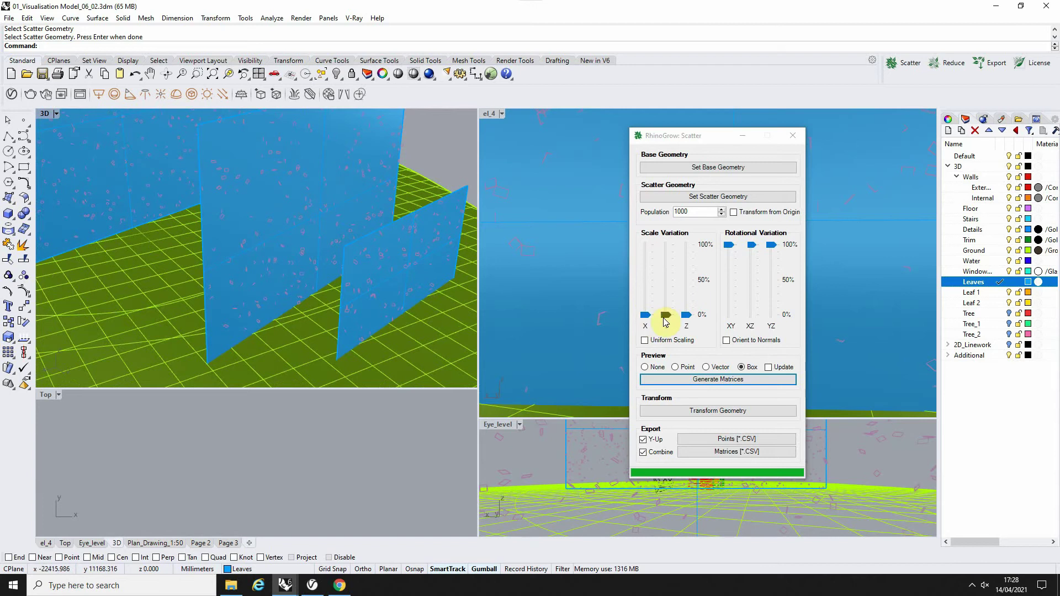
{"action": "left_click", "coordinate": [731, 243]}
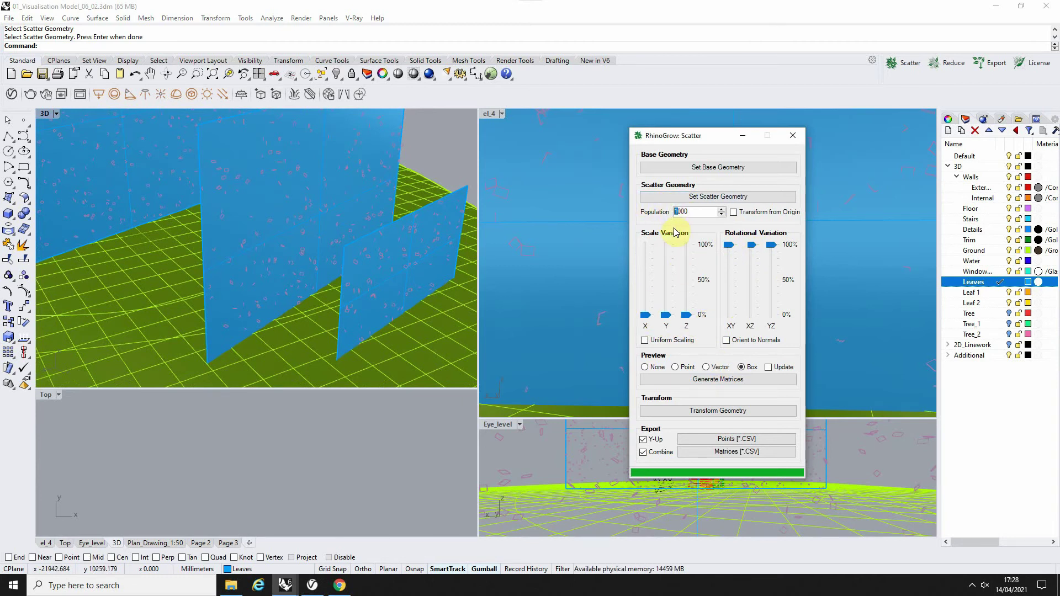
Generate matrices for a population of 3000 and transform the leaf geometry onto the three planes
{"action": "type", "text": "3"}
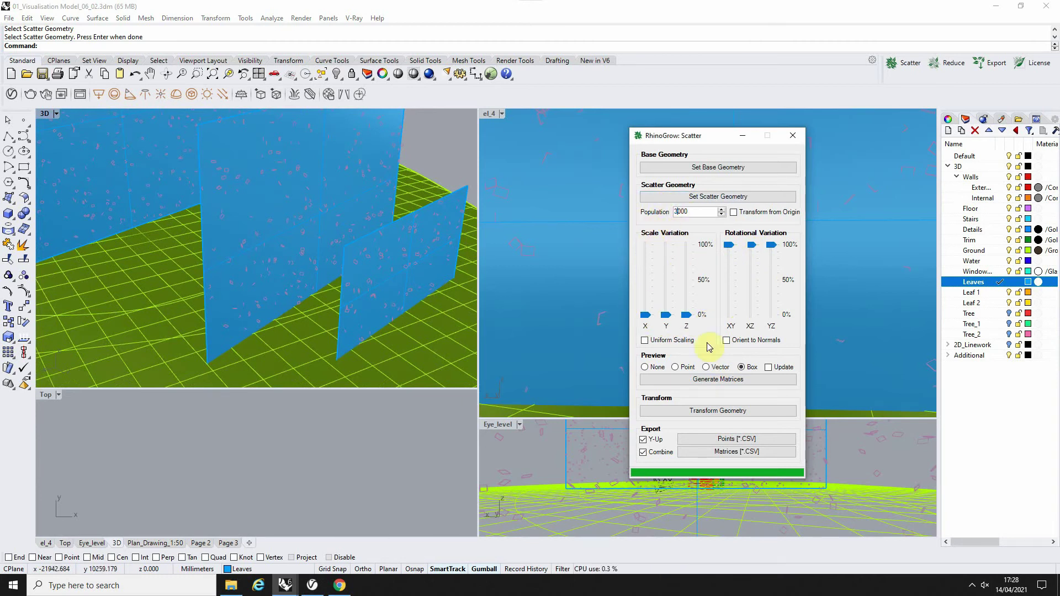
{"action": "left_click", "coordinate": [716, 384]}
{"action": "right_click_drag", "start_coordinate": [322, 227], "coordinate": [243, 255]}
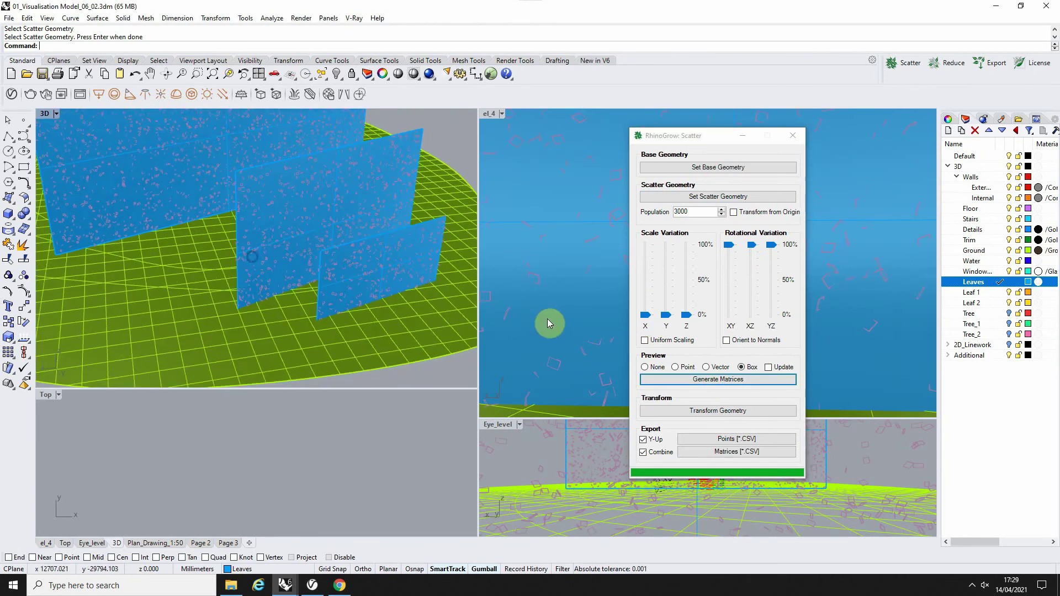
{"action": "left_click", "coordinate": [711, 412]}
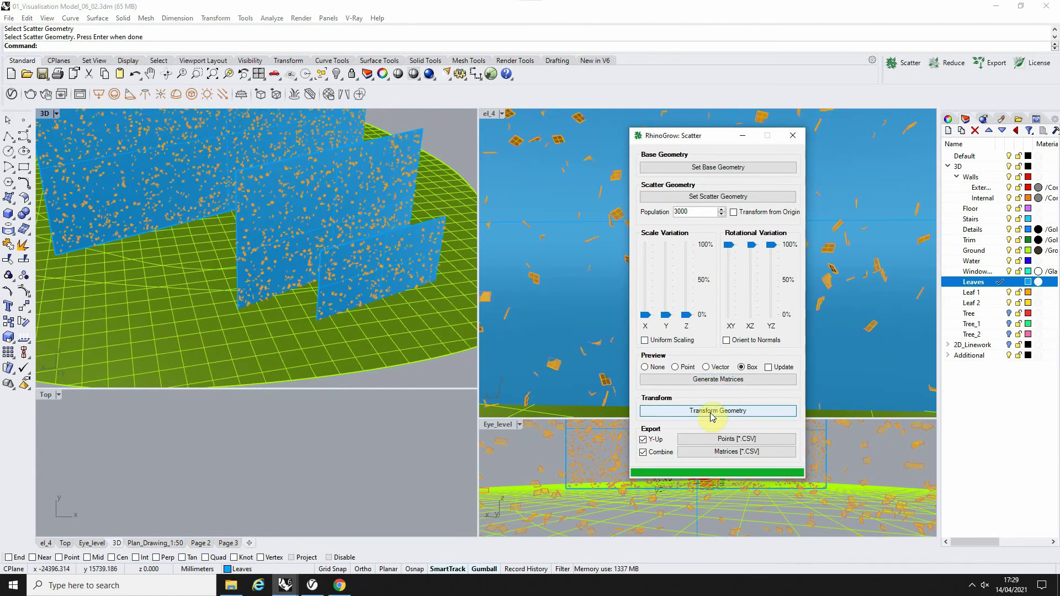
Make Leaf 2 the current layer and hide the Leaves layer, keeping the Scatter dialog clear of the el_4 view
{"action": "left_click", "coordinate": [385, 240]}
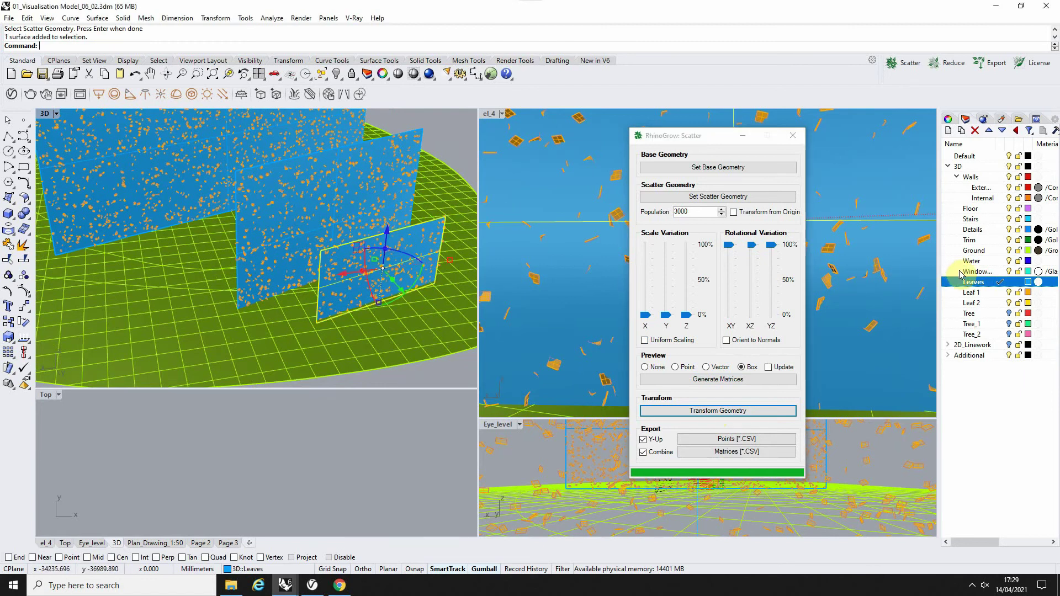
{"action": "left_click", "coordinate": [999, 303]}
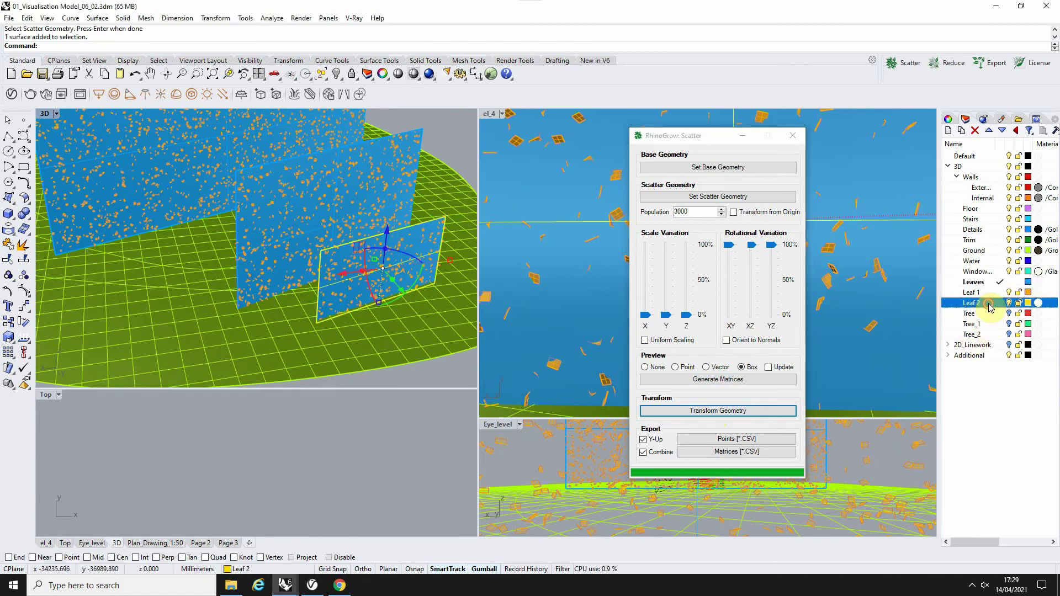
{"action": "left_click", "coordinate": [1009, 282]}
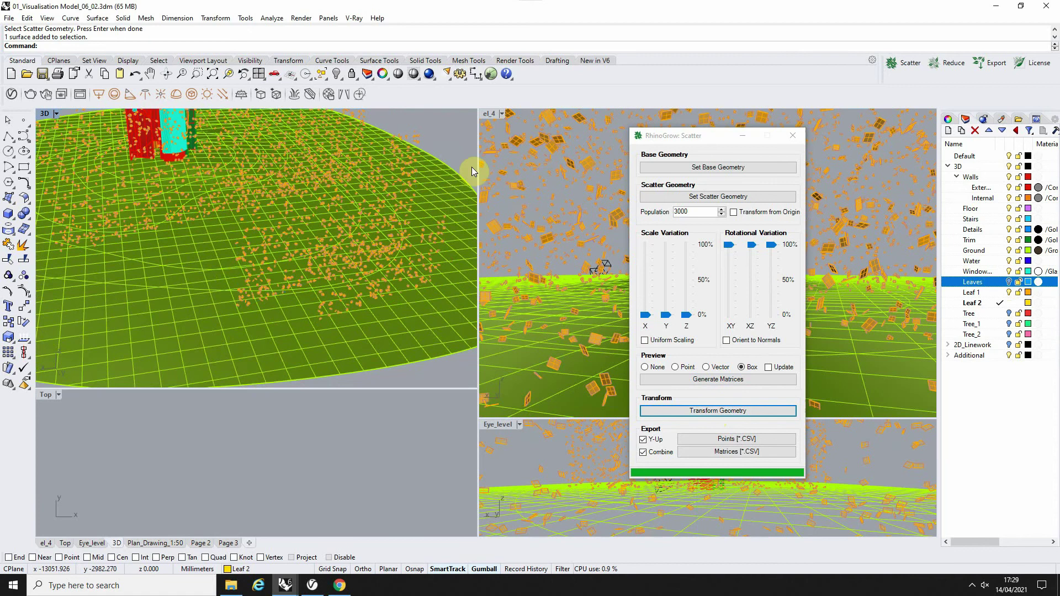
{"action": "left_click_drag", "start_coordinate": [714, 135], "coordinate": [197, 181]}
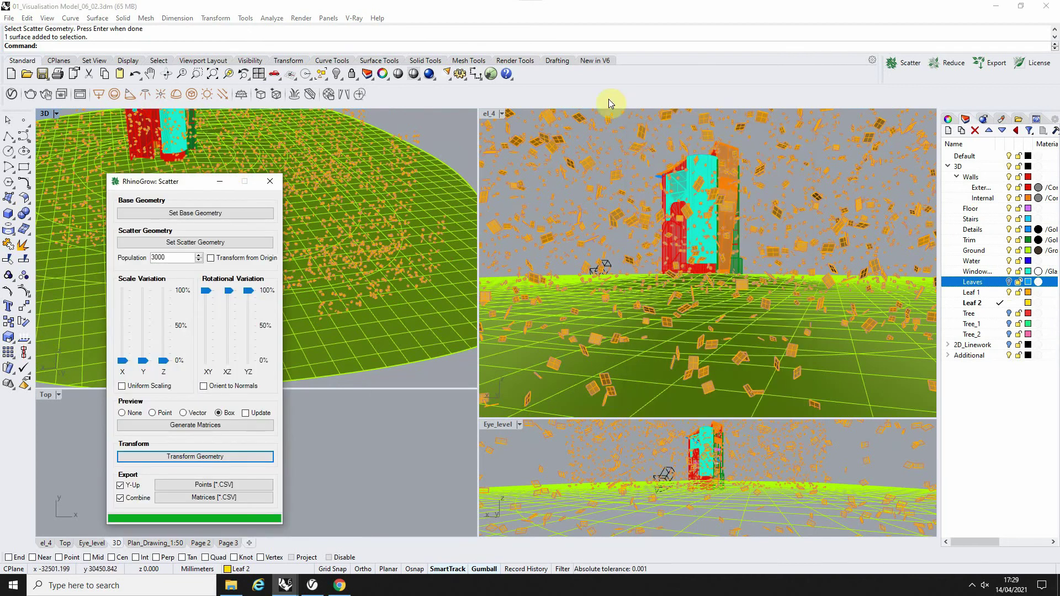
{"action": "left_click", "coordinate": [344, 440]}
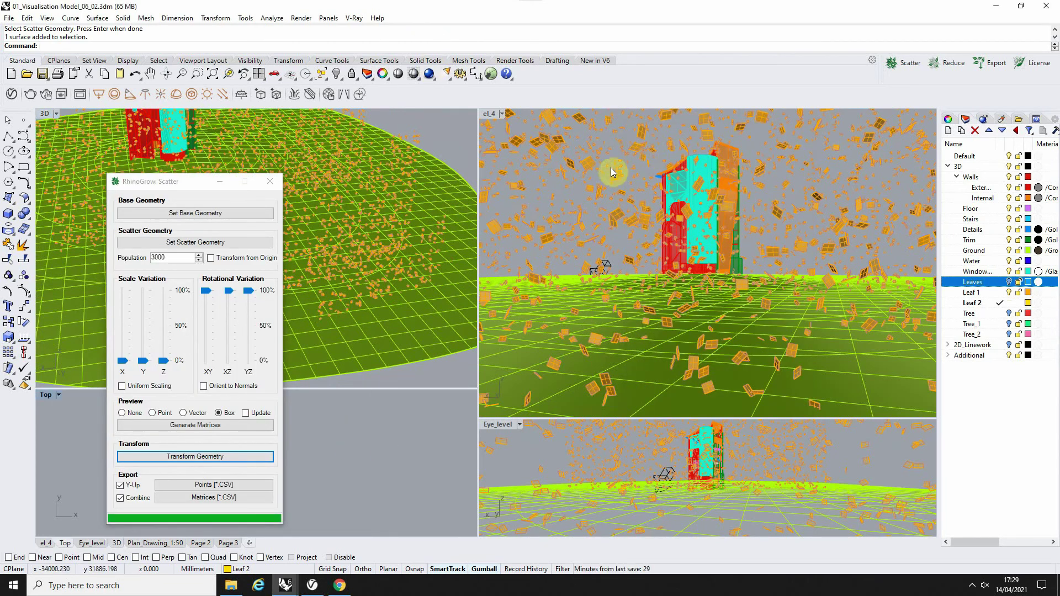
Start a V-Ray render of the scattered leaves from the Asset Editor and bring up the frame buffer
{"action": "left_click", "coordinate": [312, 585]}
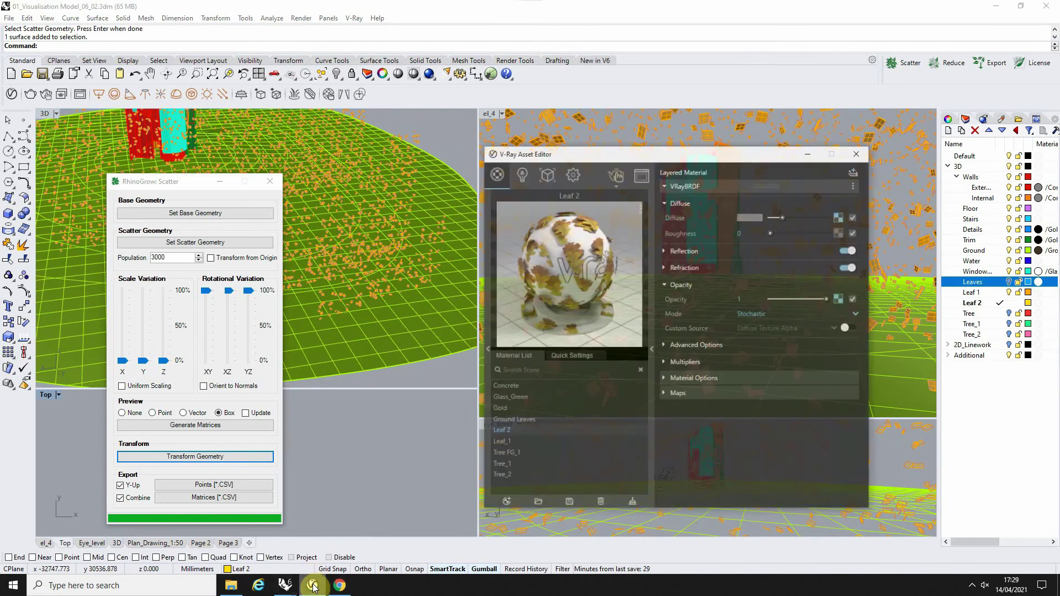
{"action": "left_click", "coordinate": [624, 161]}
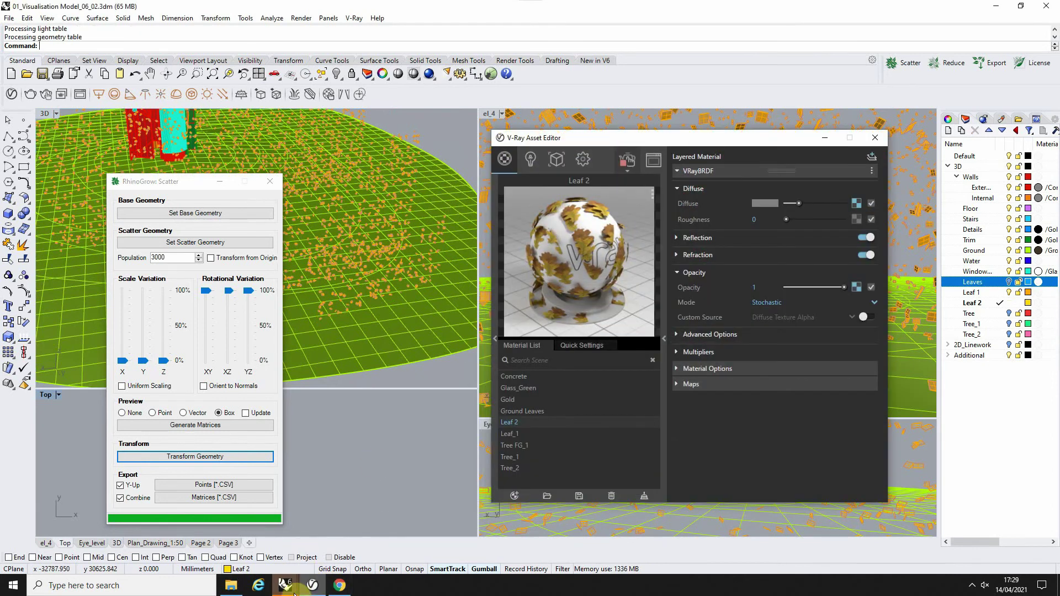
{"action": "mouse_move", "coordinate": [285, 584]}
{"action": "left_click", "coordinate": [322, 542]}
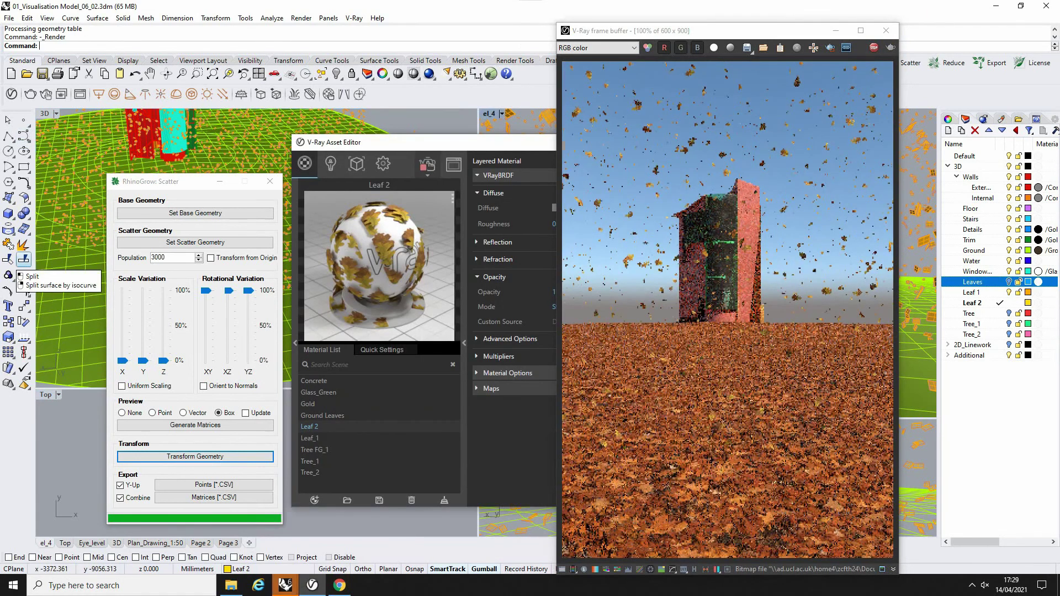
{"action": "left_click", "coordinate": [522, 297]}
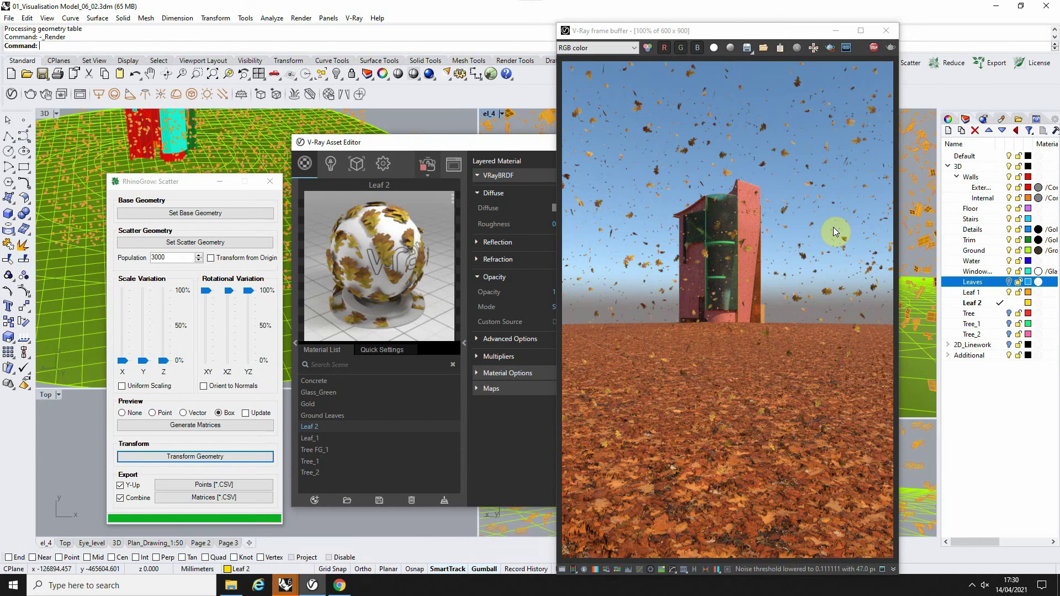
Turn on the Tree_1 and Tree_2 layers to include the trees in the running render
{"action": "left_click", "coordinate": [1010, 282]}
{"action": "left_click", "coordinate": [1010, 324]}
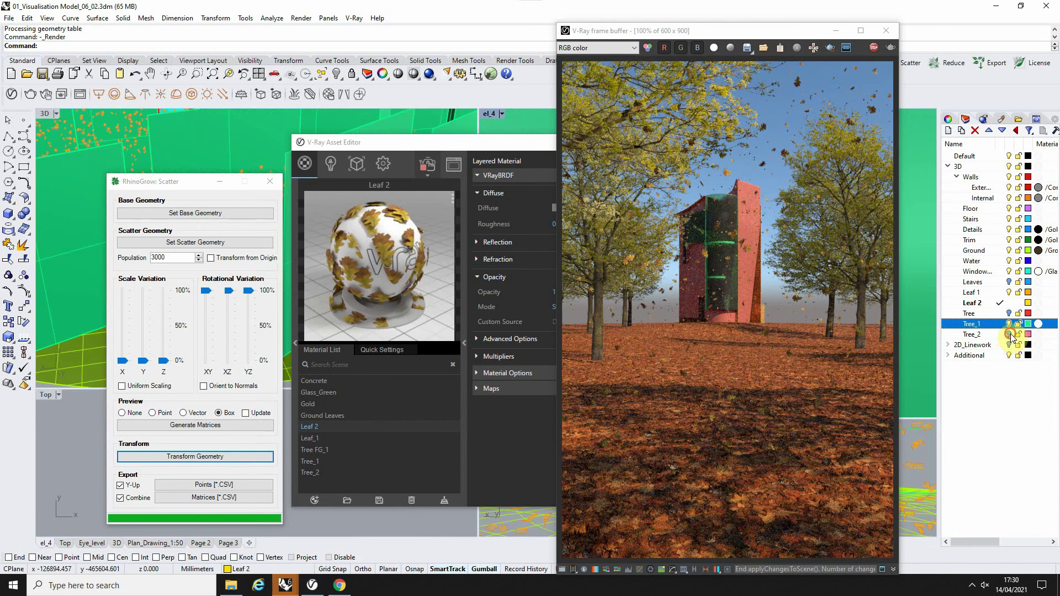
{"action": "left_click", "coordinate": [1009, 335]}
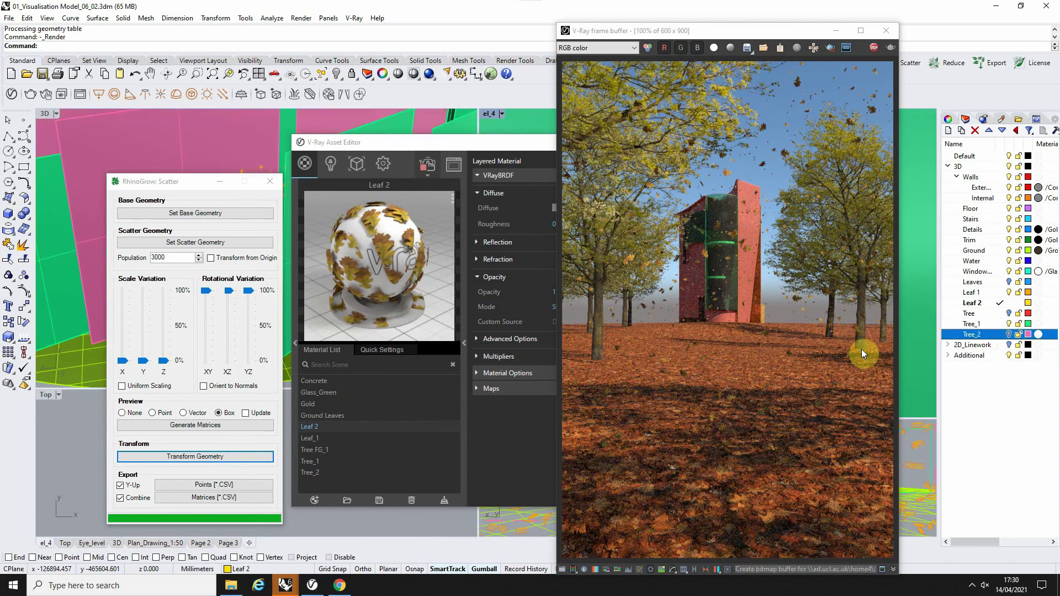
{"action": "left_click", "coordinate": [1015, 303]}
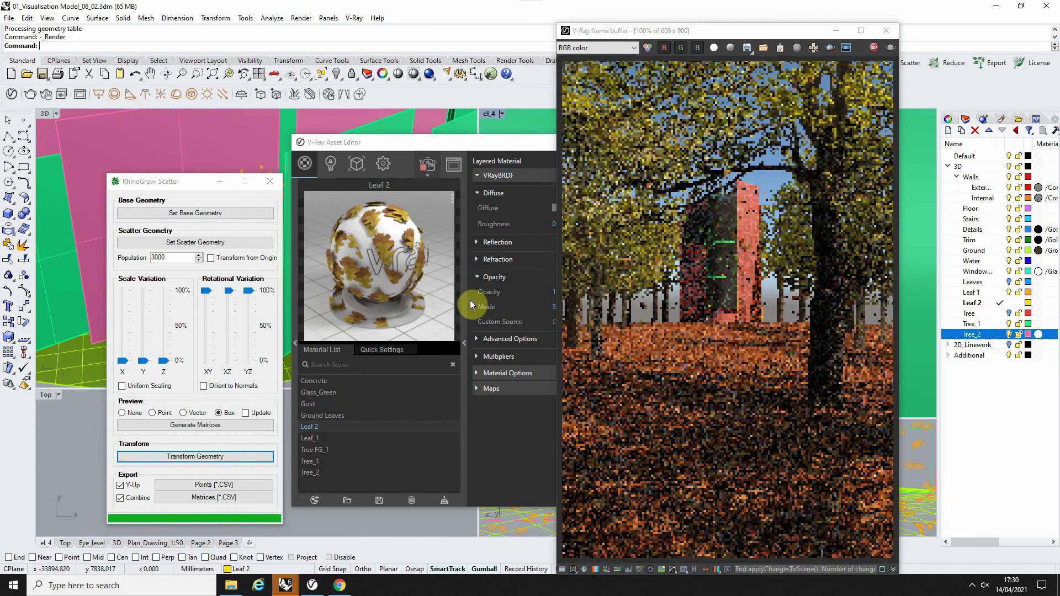